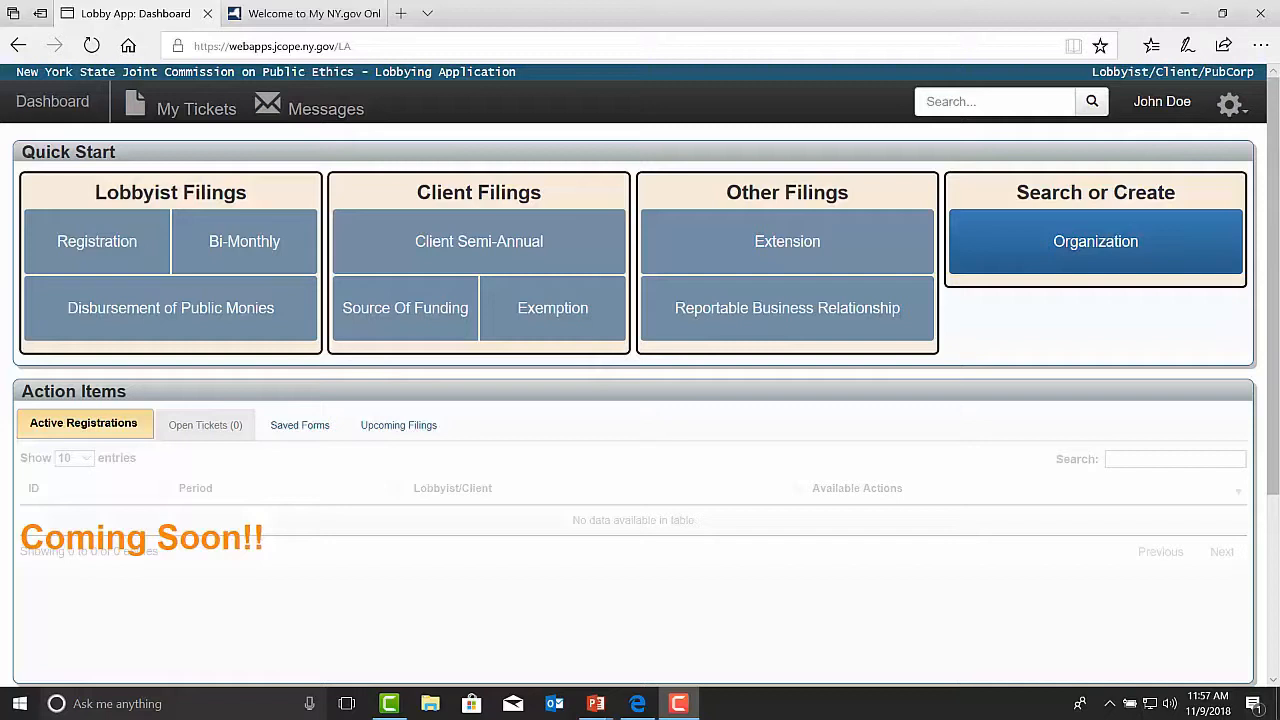
Step: Open the organization search-or-create form and look up "Test Organization" as a lobbyist or client organization
{"action": "left_click", "coordinate": [1115, 248]}
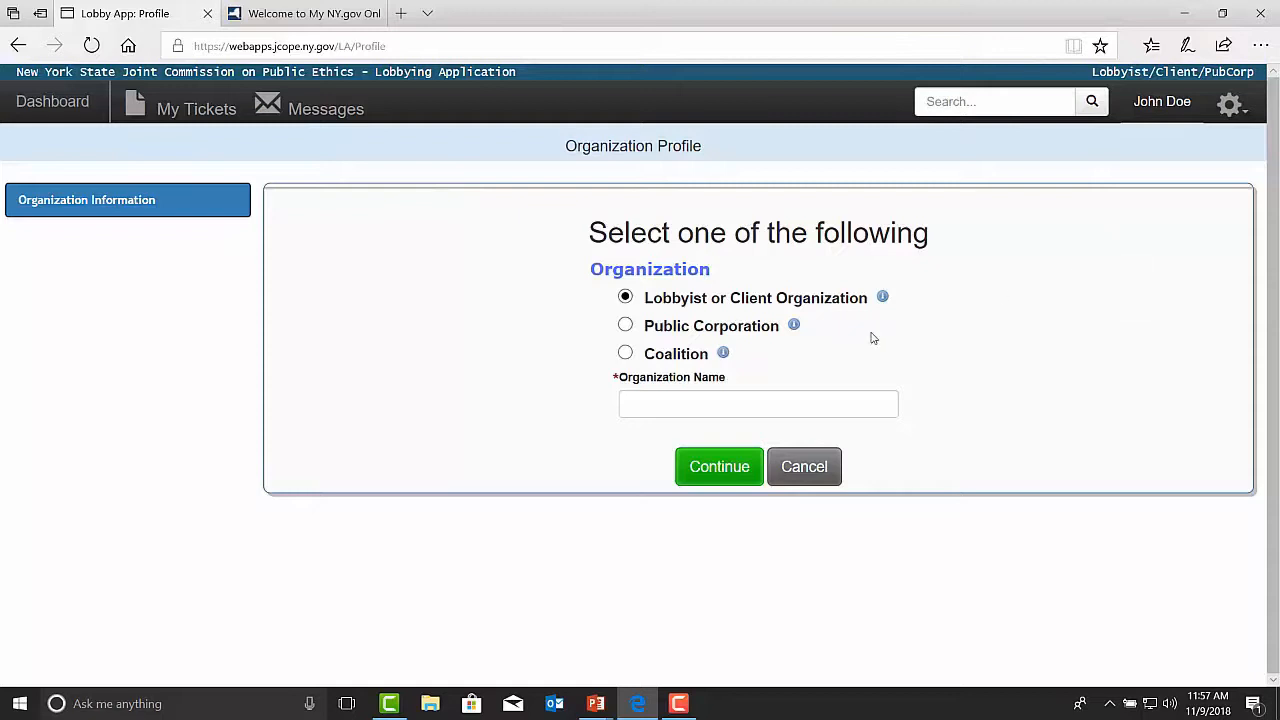
{"action": "left_click", "coordinate": [748, 410]}
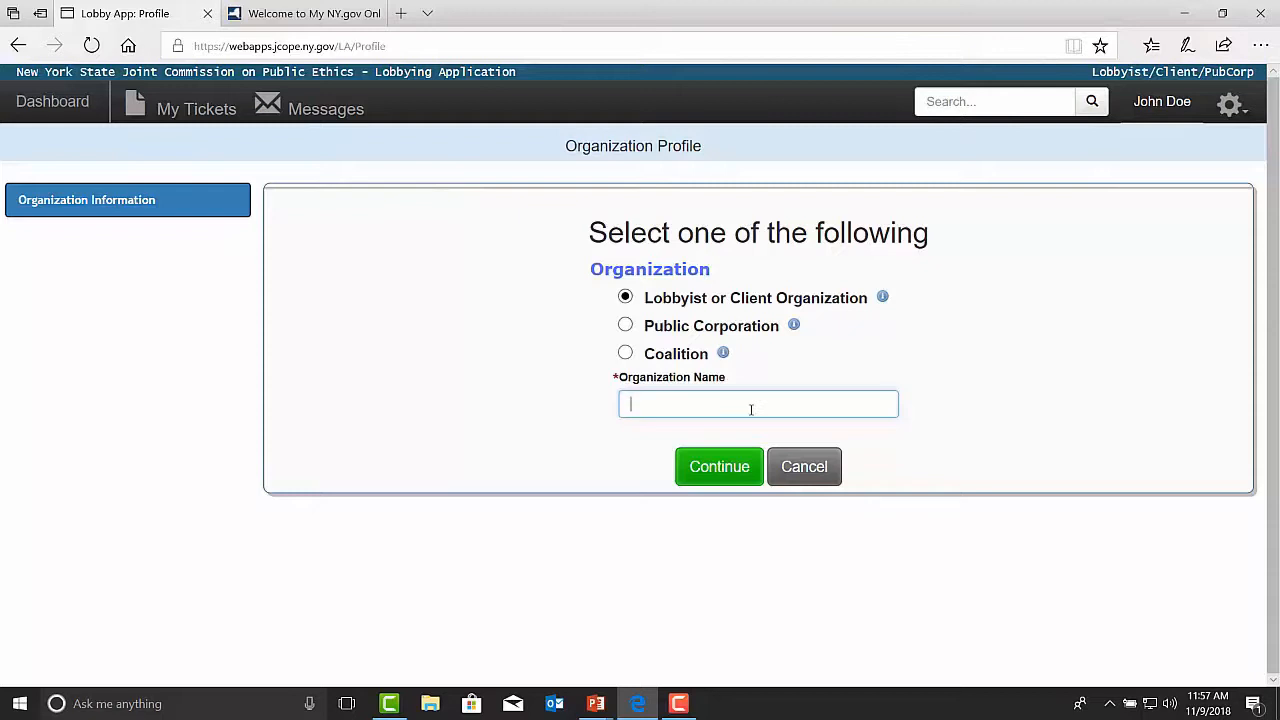
{"action": "type", "text": "Test Organization"}
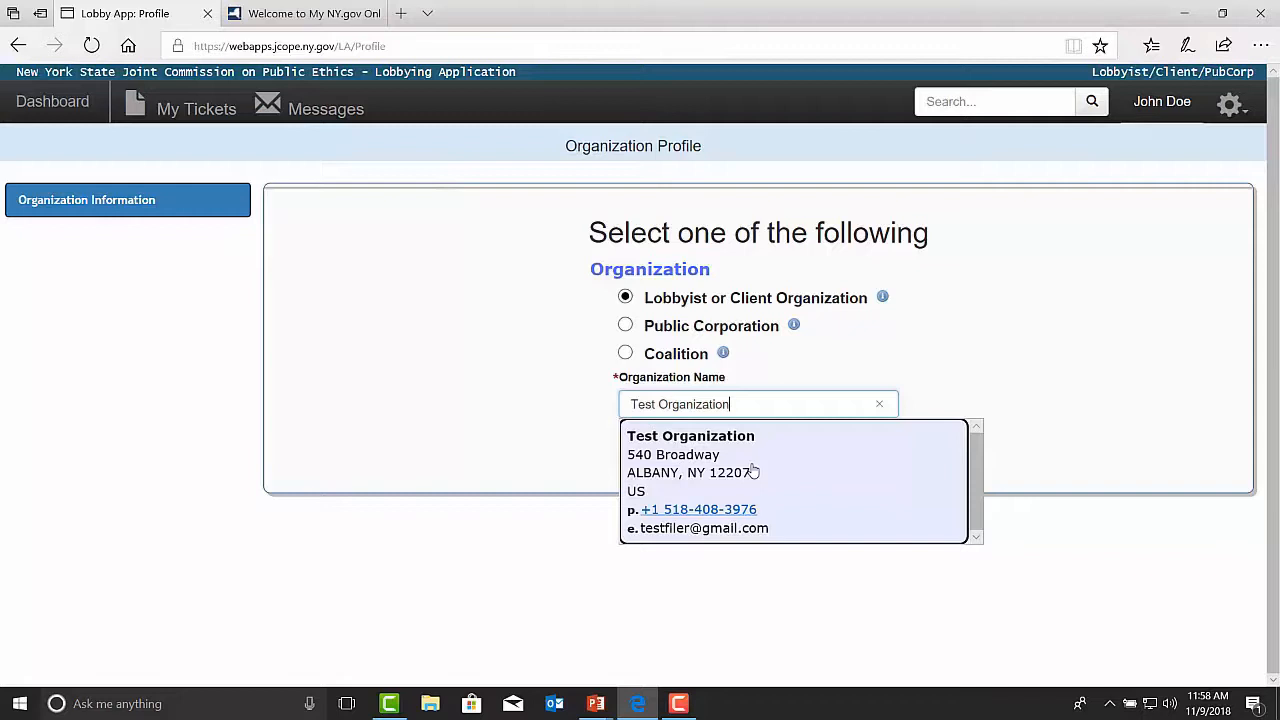
Step: Replace the organization name with "JCOPE Test Profile LLC" and continue to the profile form
{"action": "key", "text": "BackSpace"}
{"action": "key", "text": "BackSpace"}
{"action": "key", "text": "BackSpace"}
{"action": "key", "text": "BackSpace"}
{"action": "key", "text": "BackSpace"}
{"action": "key", "text": "BackSpace"}
{"action": "key", "text": "BackSpace"}
{"action": "key", "text": "BackSpace"}
{"action": "key", "text": "BackSpace"}
{"action": "key", "text": "BackSpace"}
{"action": "key", "text": "BackSpace"}
{"action": "key", "text": "BackSpace"}
{"action": "key", "text": "BackSpace"}
{"action": "key", "text": "BackSpace"}
{"action": "key", "text": "BackSpace"}
{"action": "key", "text": "BackSpace"}
{"action": "key", "text": "BackSpace"}
{"action": "type", "text": "JC"}
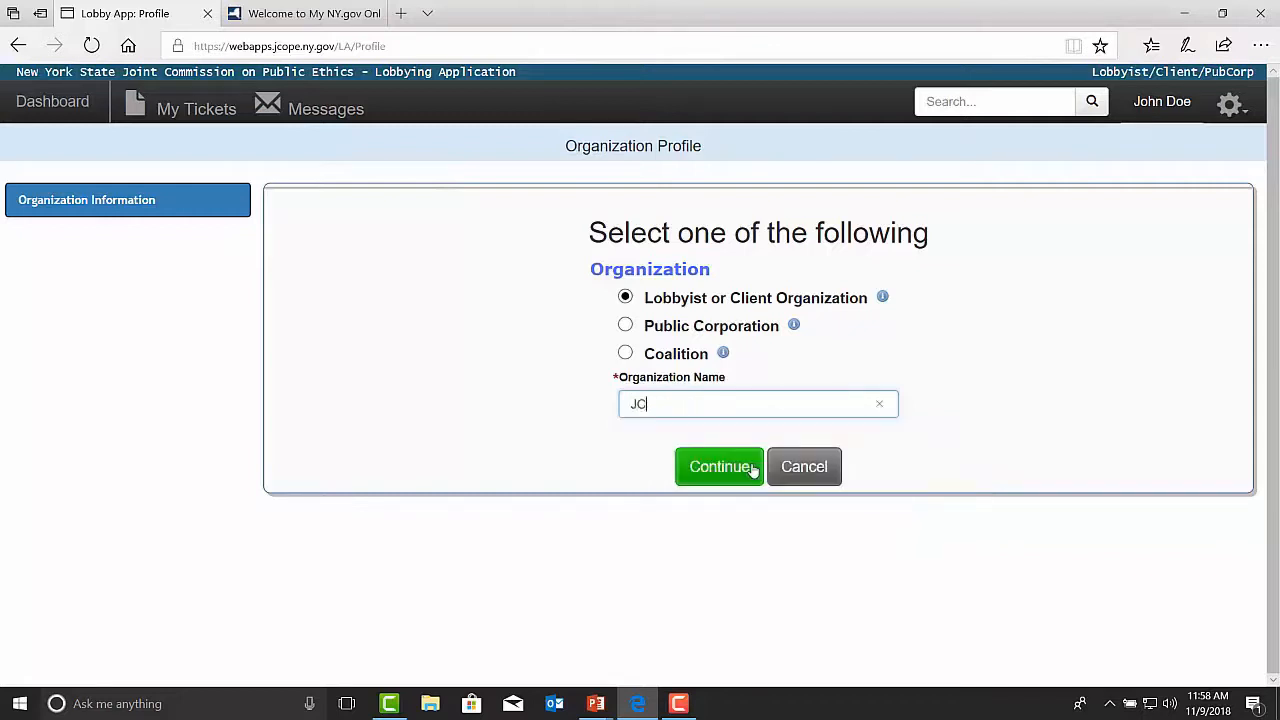
{"action": "type", "text": "OPE Test Profile LLC"}
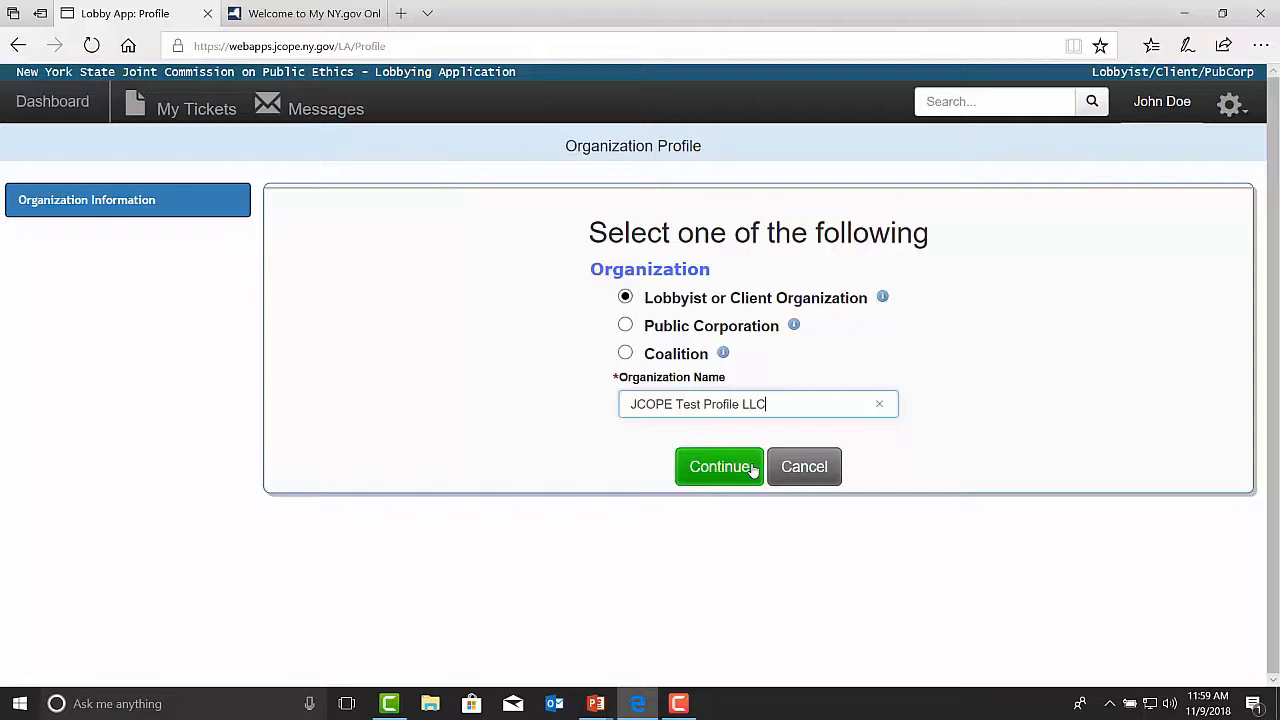
{"action": "left_click", "coordinate": [752, 468]}
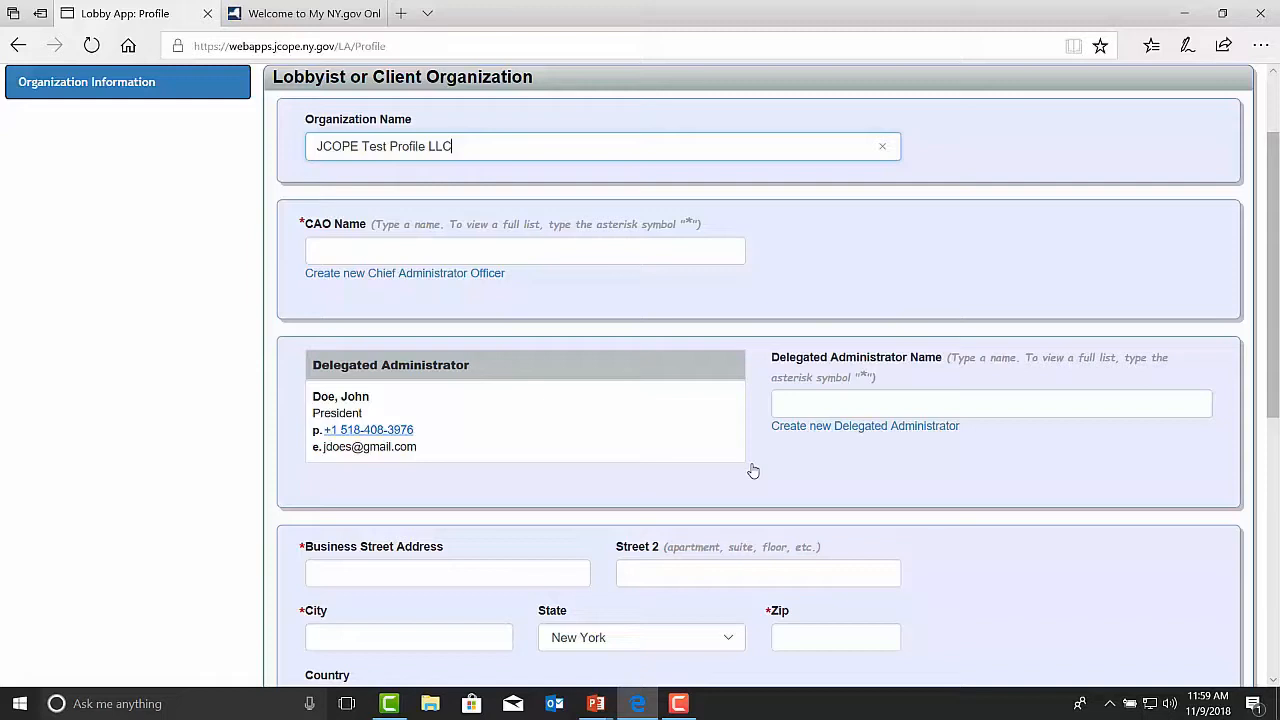
Step: View the form for creating a new Chief Administrative Officer, close it, and assign an existing person as CAO by last name
{"action": "left_click", "coordinate": [352, 274]}
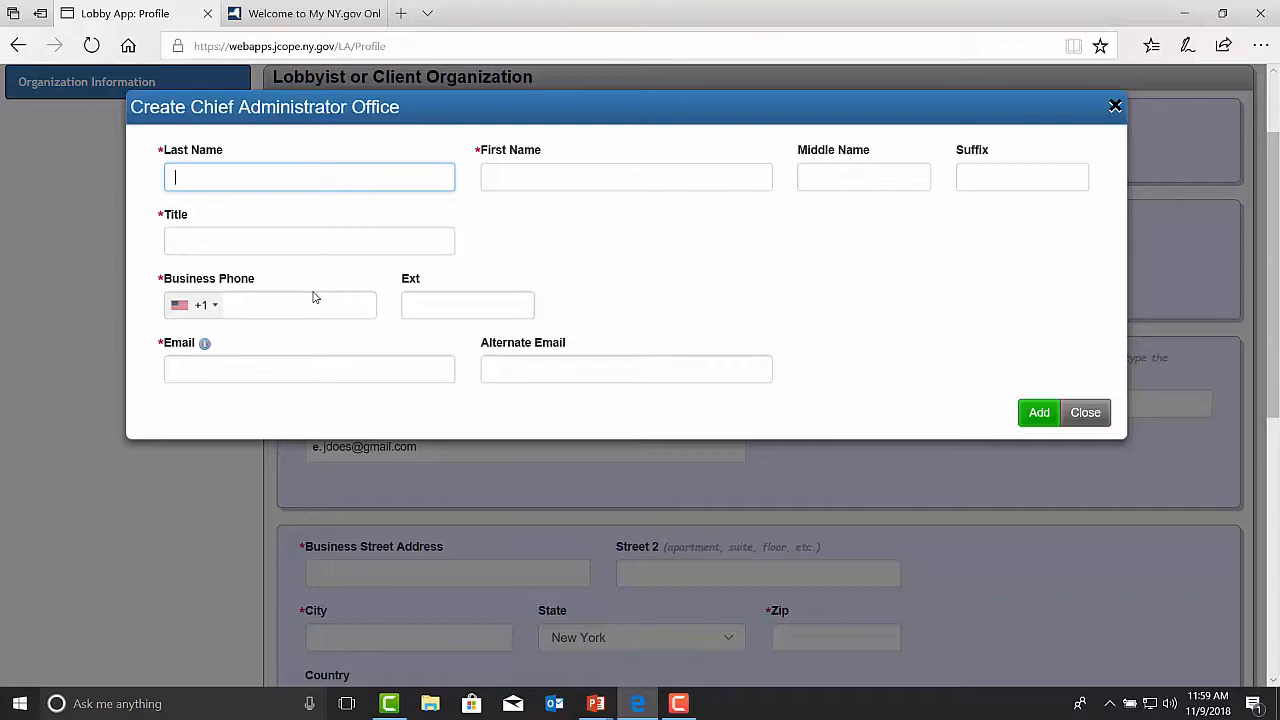
{"action": "left_click", "coordinate": [1099, 418]}
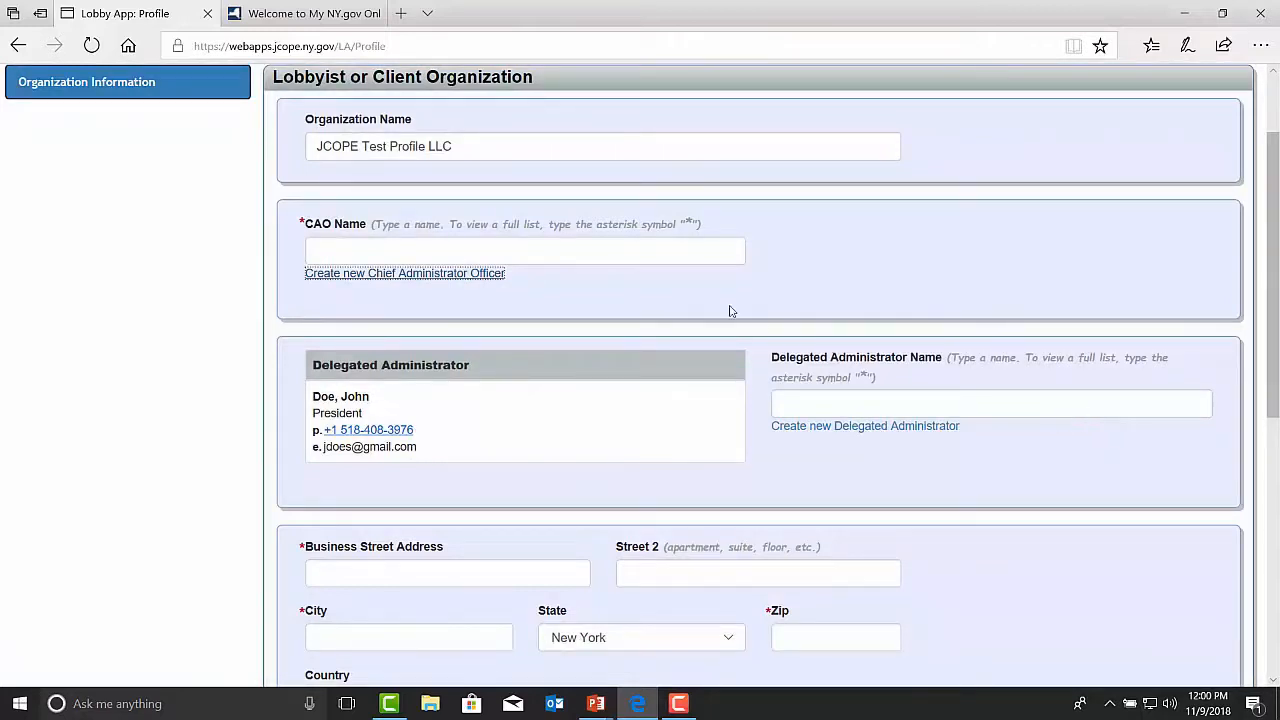
{"action": "left_click", "coordinate": [411, 251]}
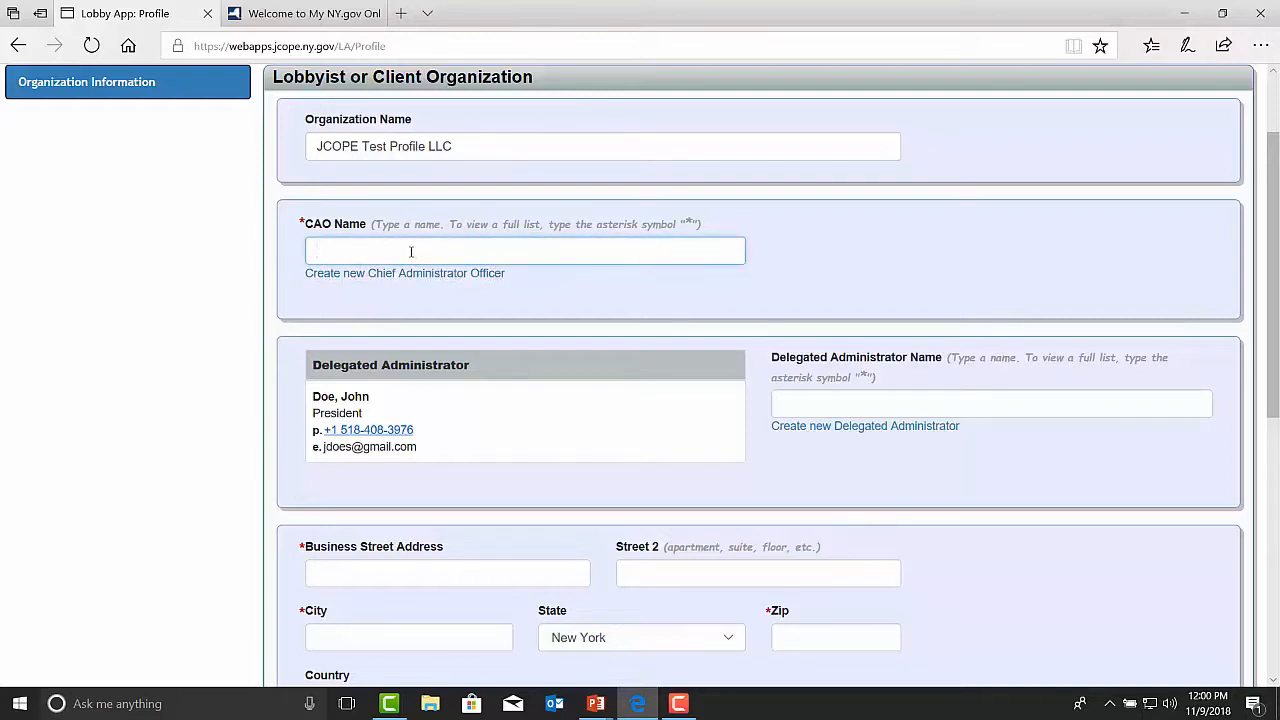
{"action": "type", "text": "Doe"}
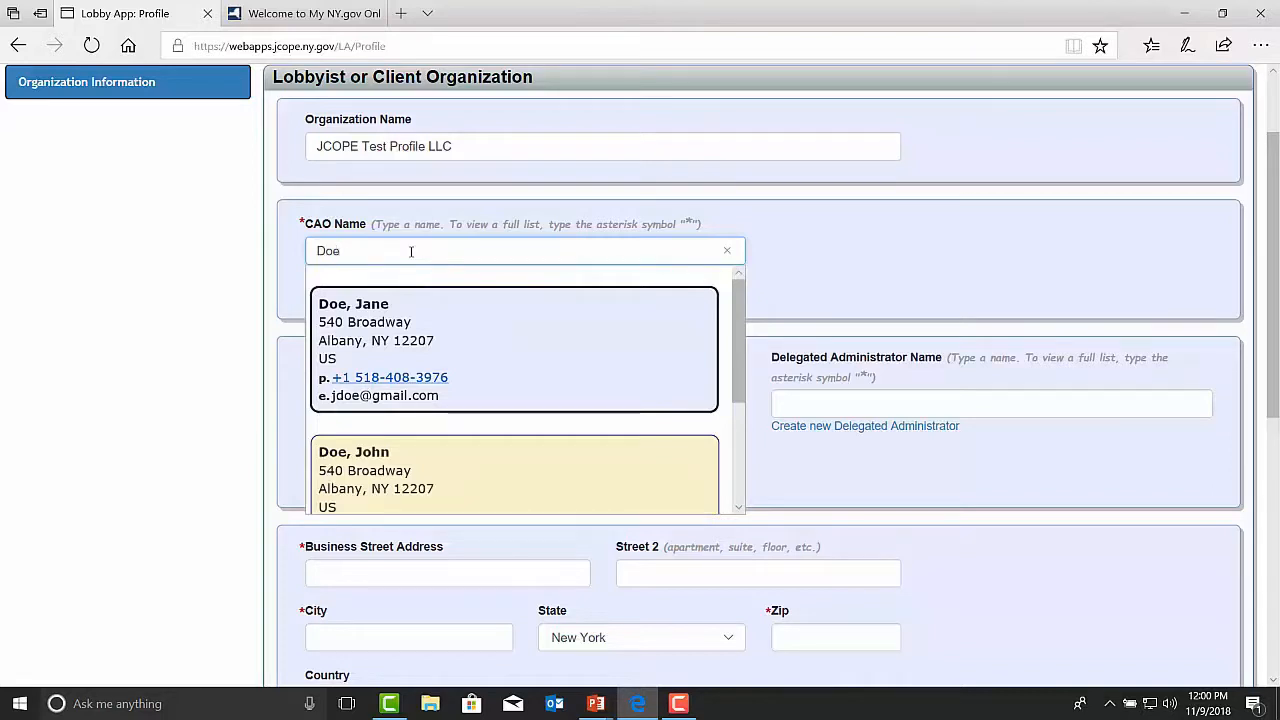
{"action": "left_click", "coordinate": [460, 352]}
Step: Fill in the organization's business street address, city and zip code
{"action": "scroll", "coordinate": [457, 364], "scroll_direction": "down", "scroll_amount": 1}
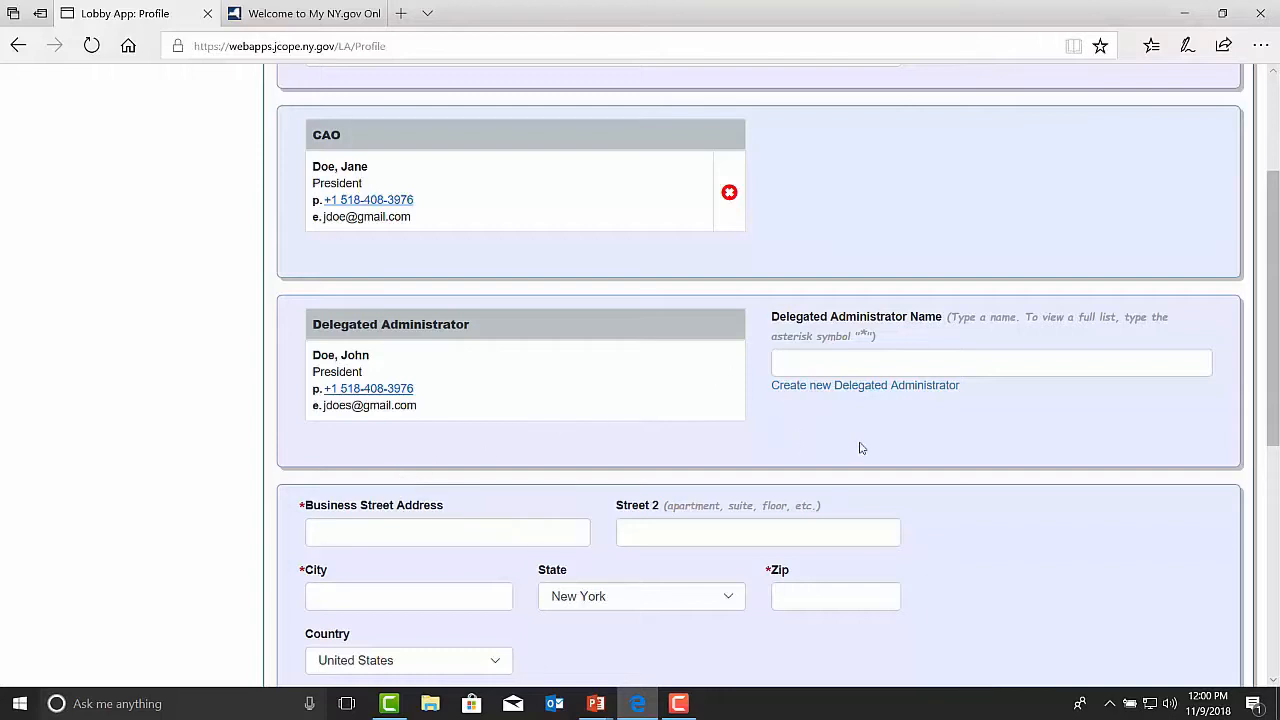
{"action": "scroll", "coordinate": [889, 444], "scroll_direction": "down", "scroll_amount": 3}
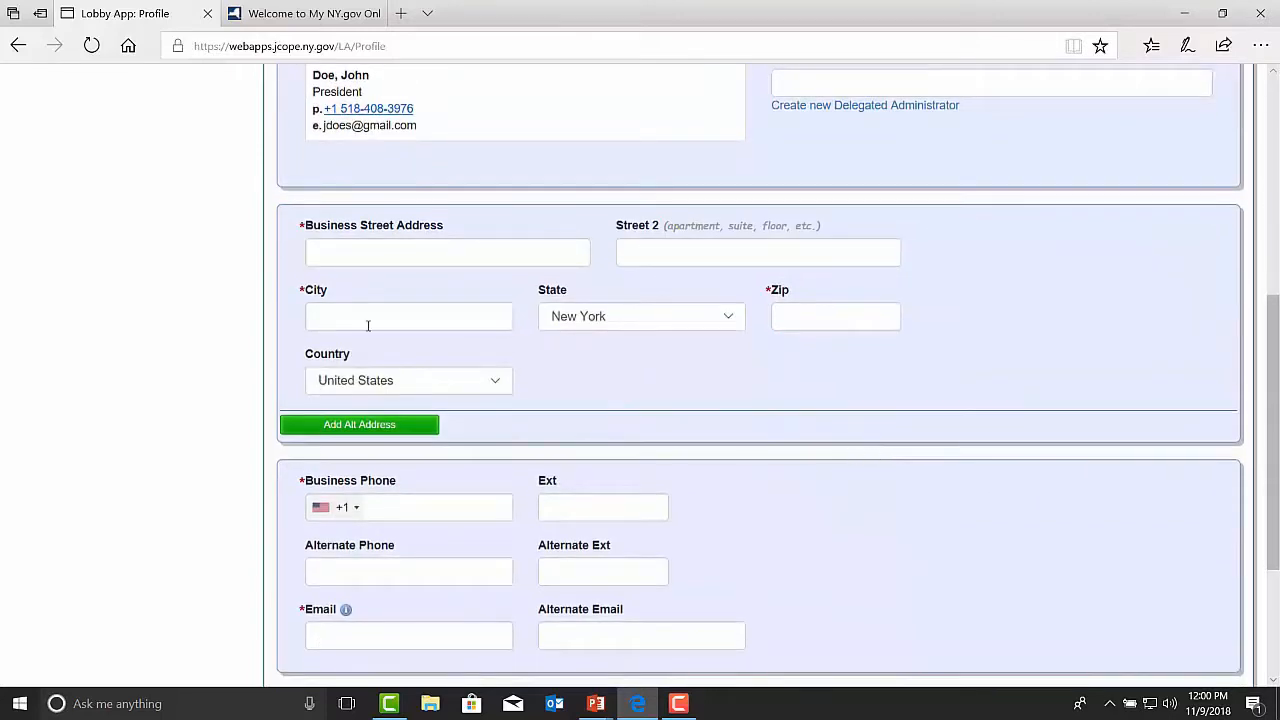
{"action": "left_click", "coordinate": [328, 251]}
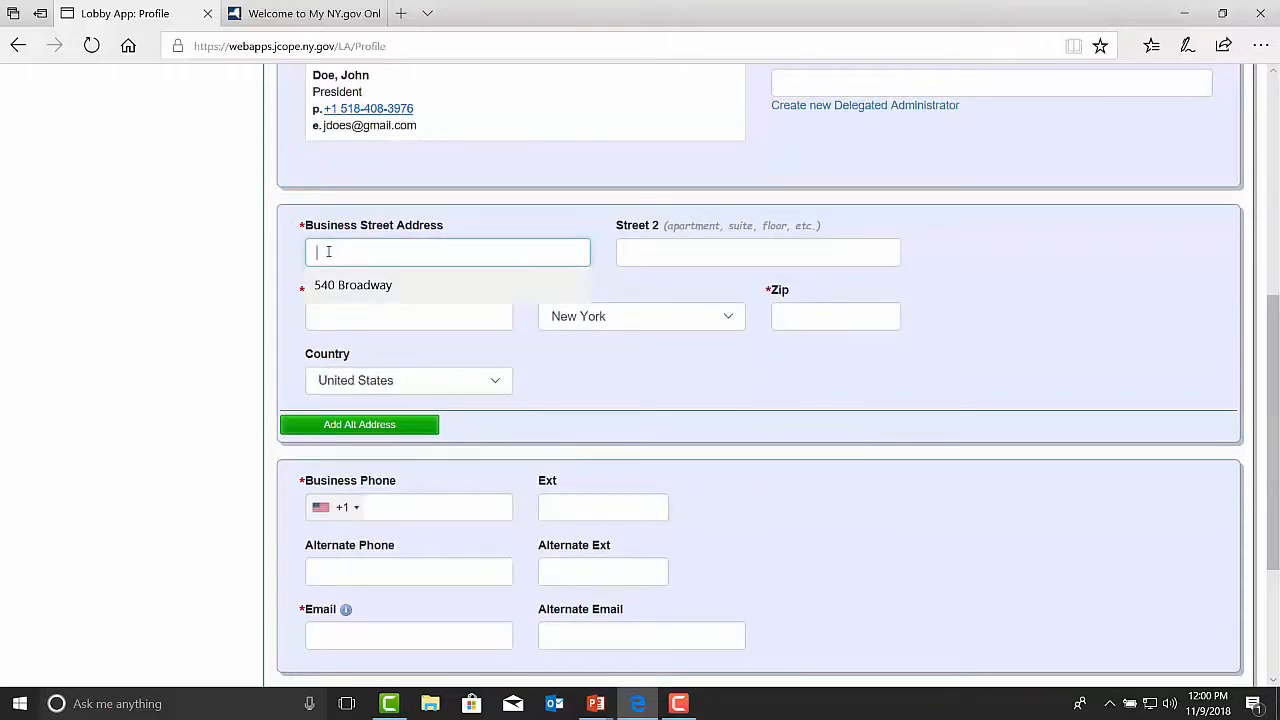
{"action": "type", "text": "540"}
{"action": "left_click", "coordinate": [353, 285]}
{"action": "left_click", "coordinate": [345, 316]}
{"action": "type", "text": "Albany"}
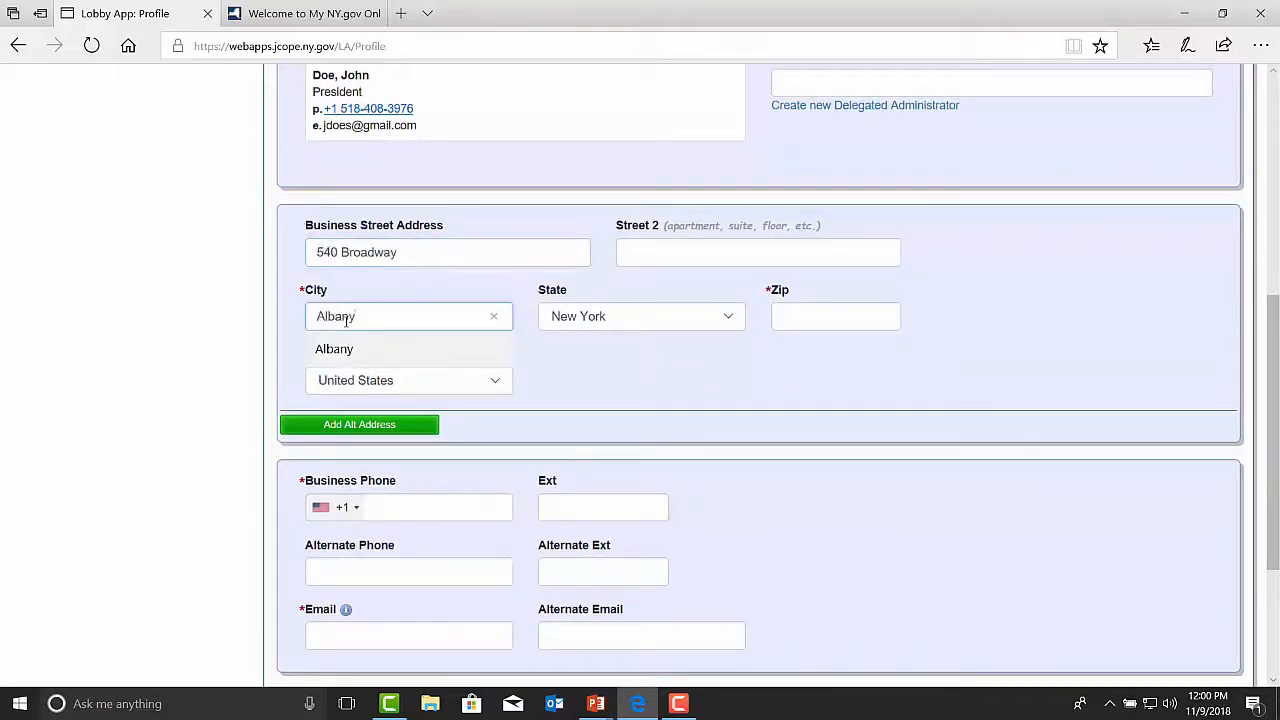
{"action": "left_click", "coordinate": [806, 316]}
{"action": "type", "text": "12207-"}
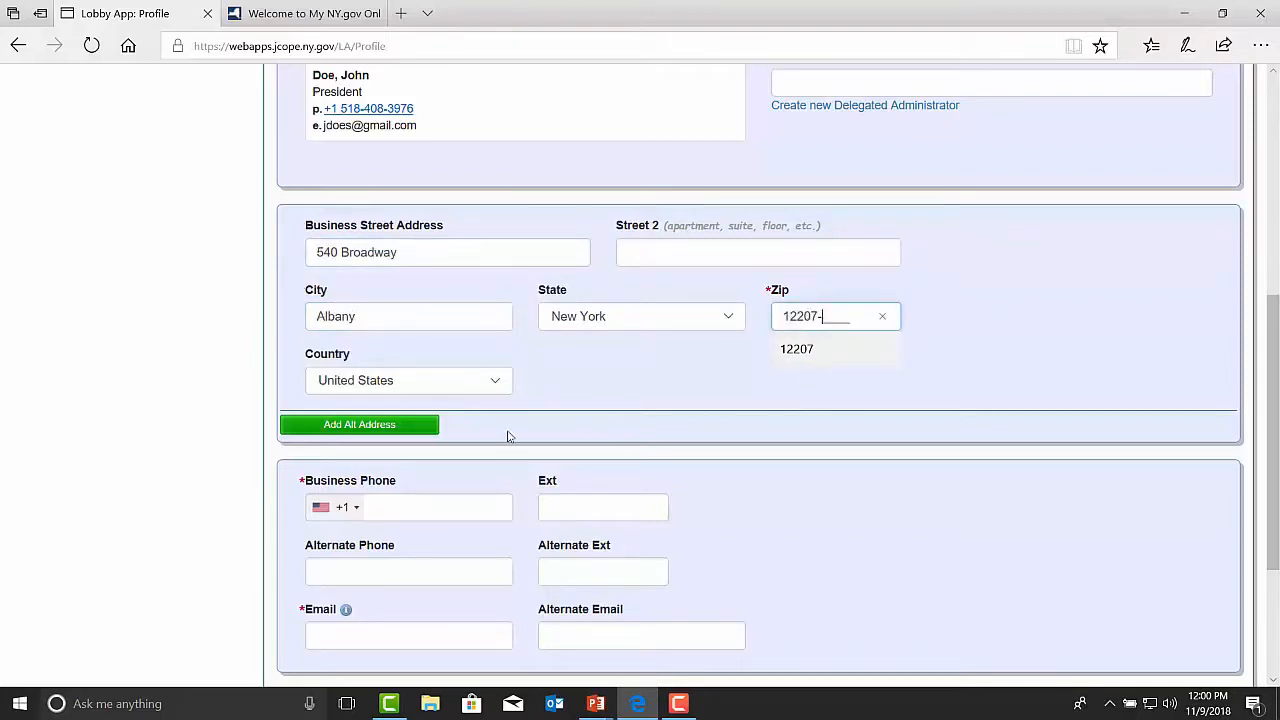
Step: Add an alternate address section to the profile and remove it again
{"action": "left_click", "coordinate": [360, 425]}
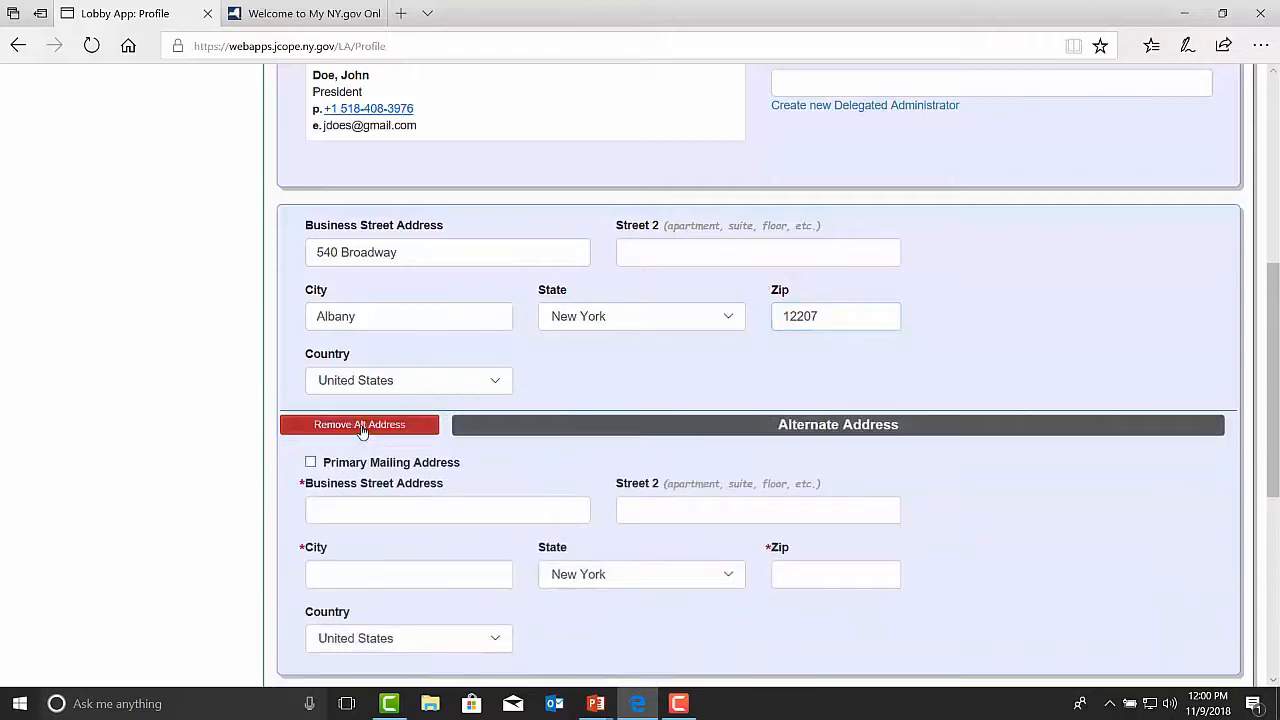
{"action": "scroll", "coordinate": [363, 432], "scroll_direction": "down", "scroll_amount": 1}
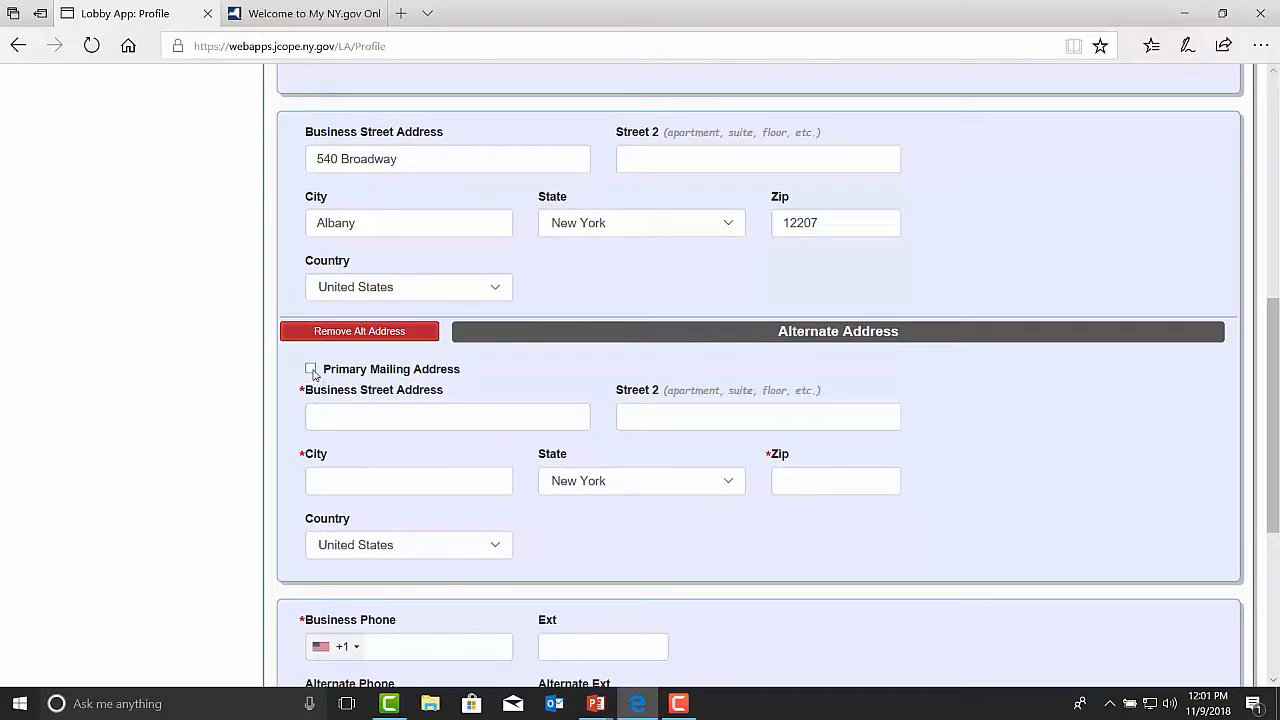
{"action": "left_click", "coordinate": [349, 333]}
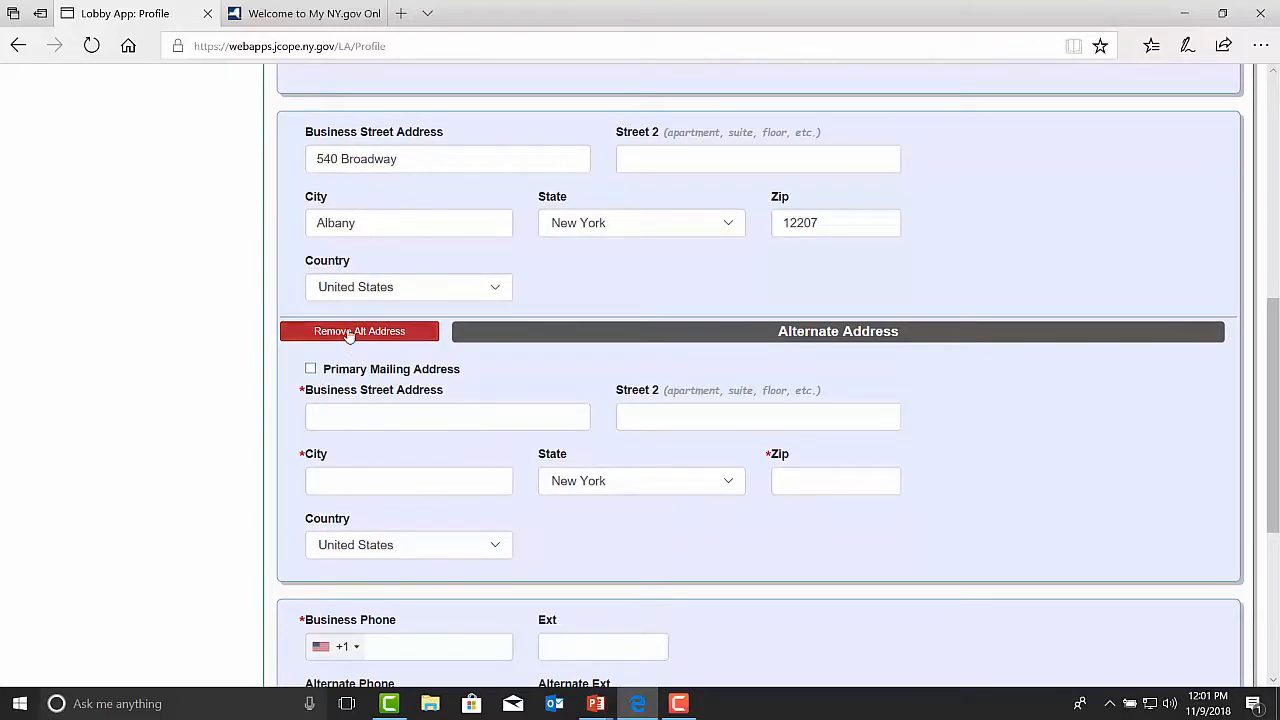
Step: Enter the organization's business phone number and e-mail address
{"action": "scroll", "coordinate": [330, 335], "scroll_direction": "down", "scroll_amount": 2}
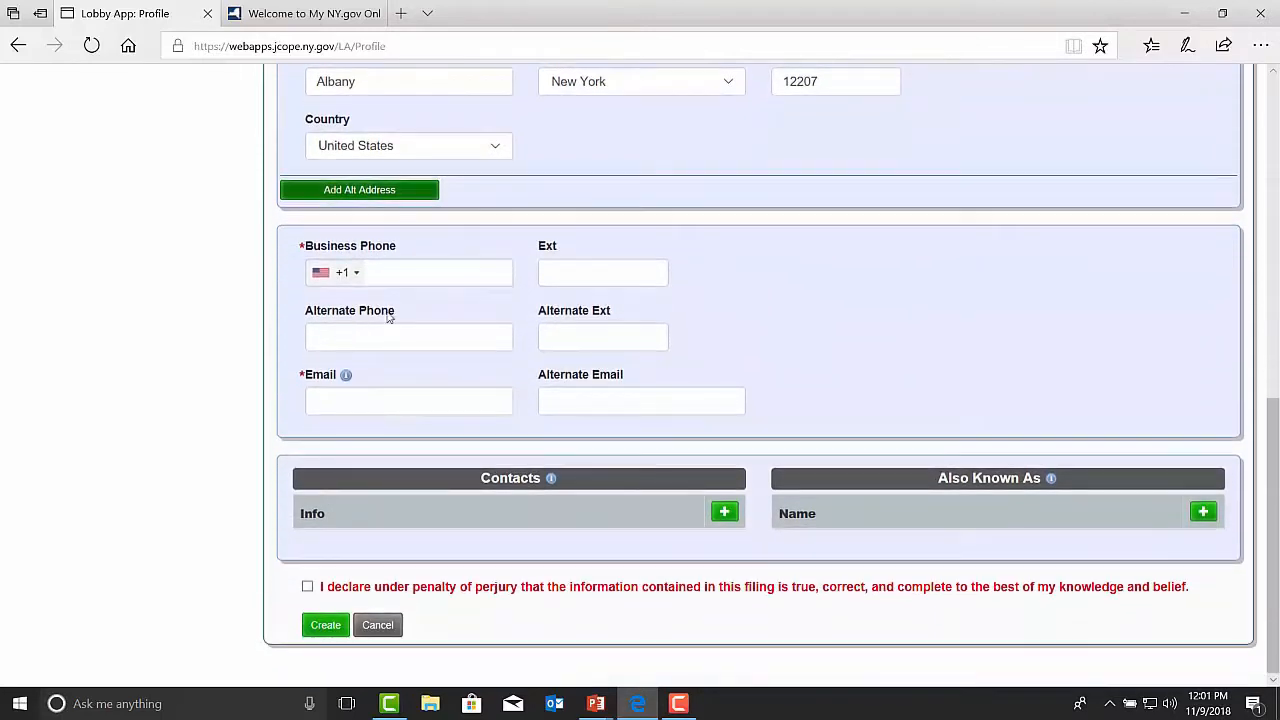
{"action": "left_click", "coordinate": [397, 273]}
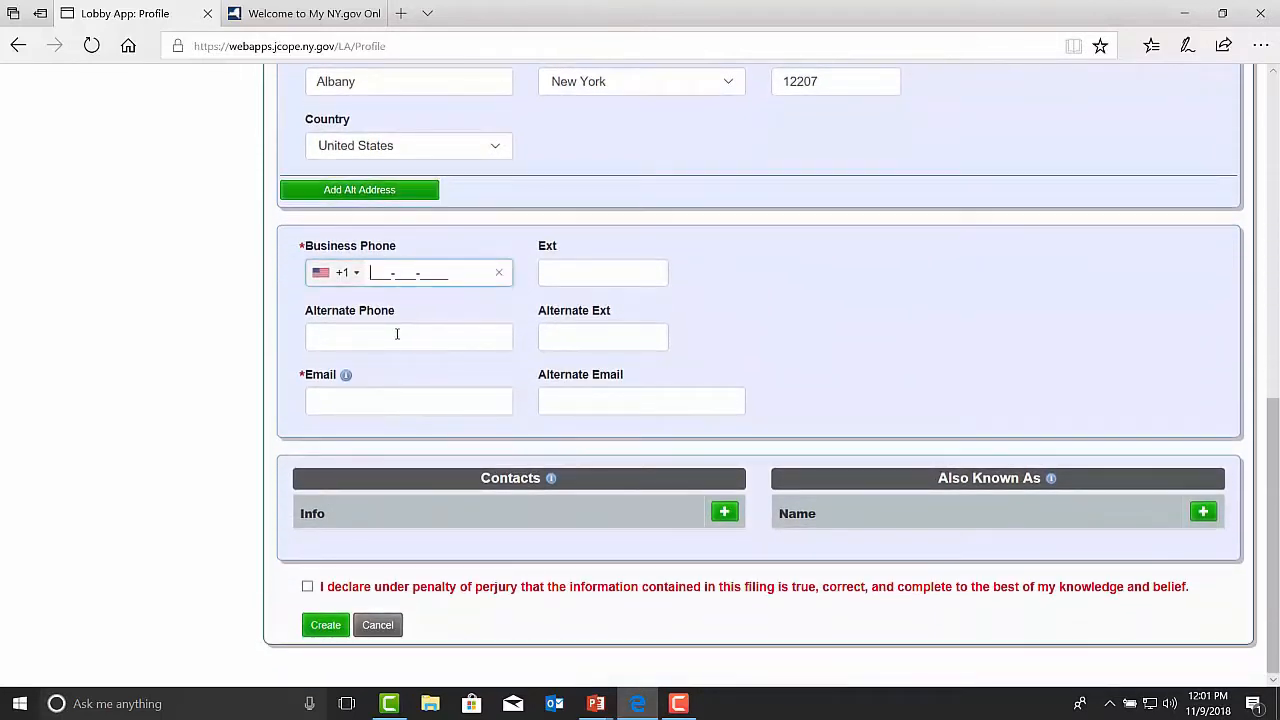
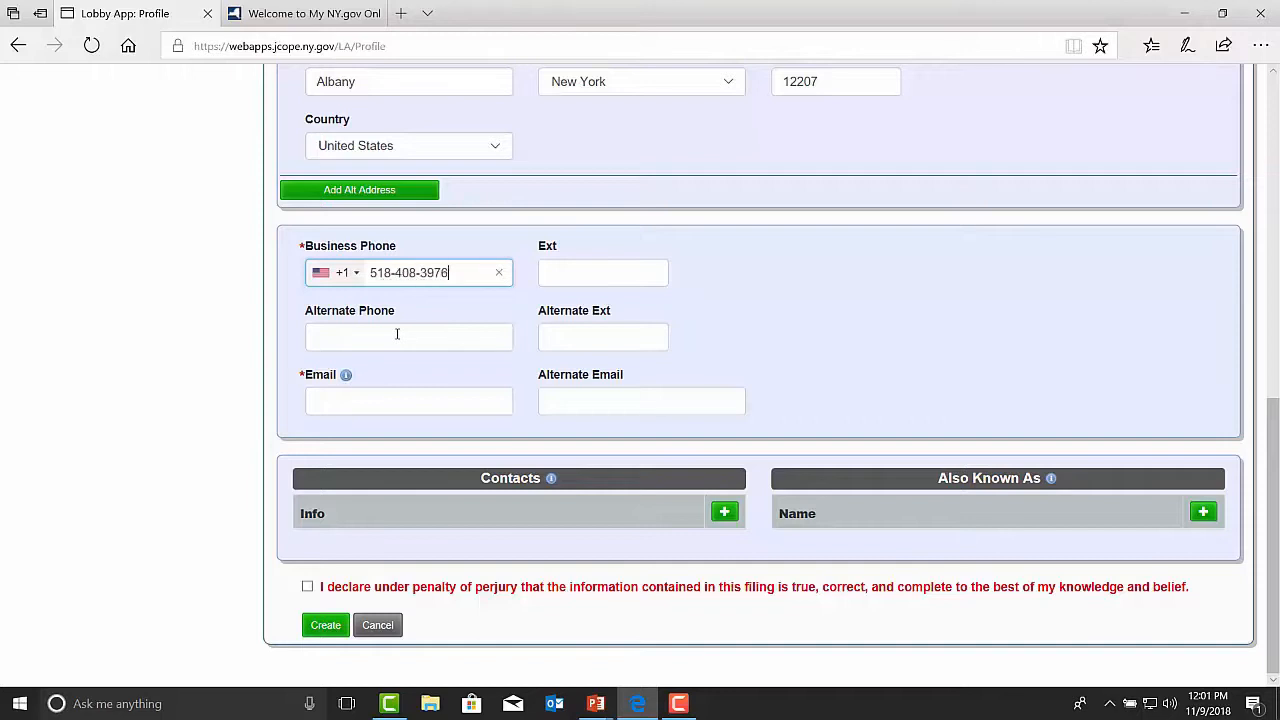
{"action": "left_click", "coordinate": [366, 406]}
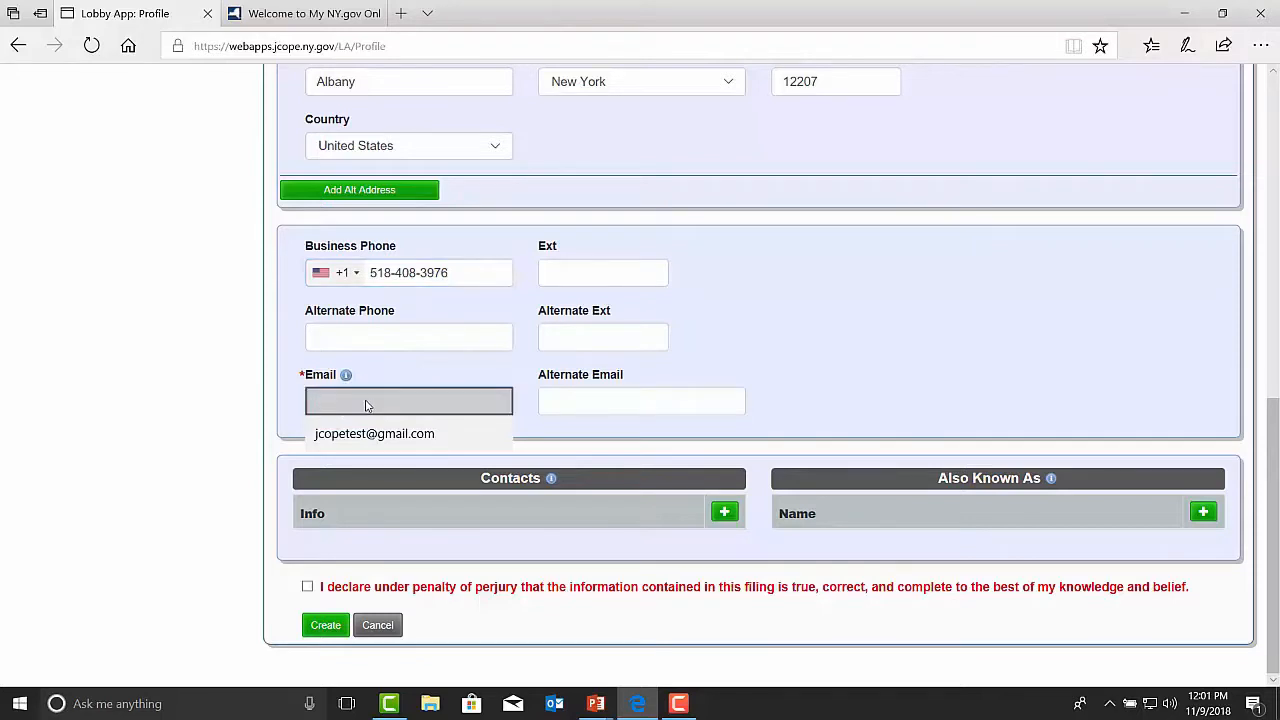
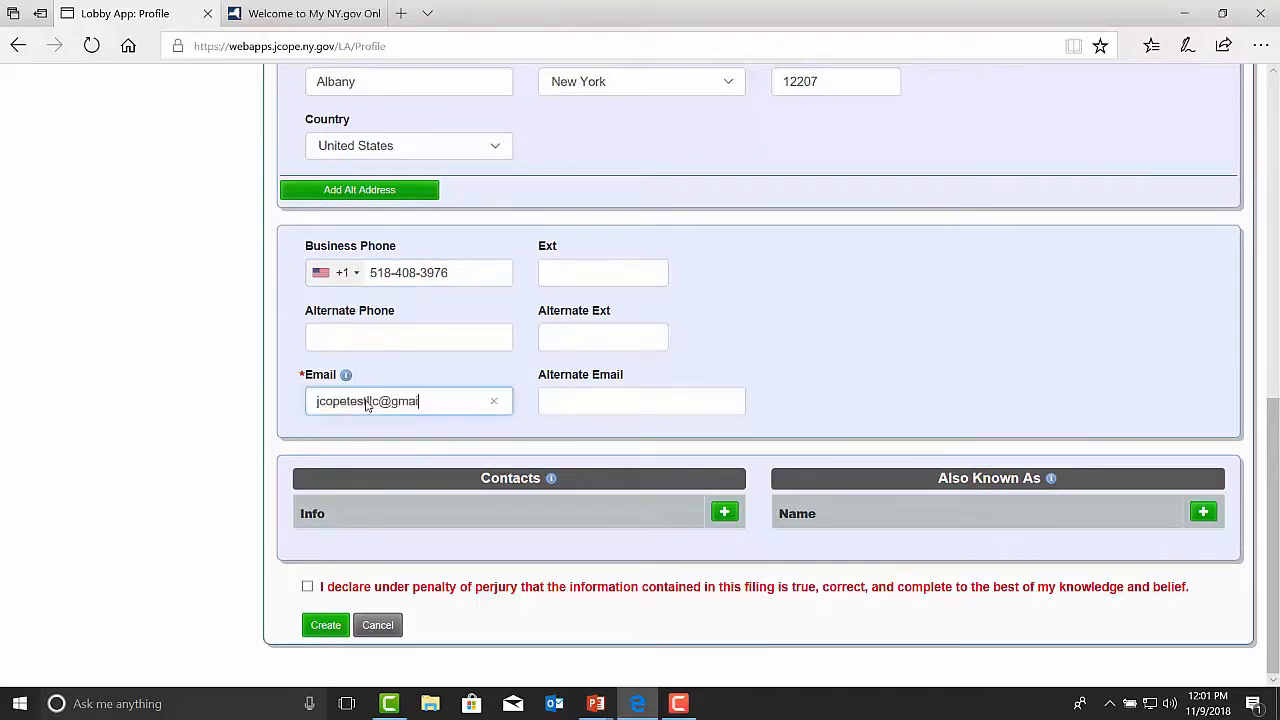
Step: Open and close the blank contact form, and add and remove an empty Also Known As row
{"action": "left_click", "coordinate": [726, 515]}
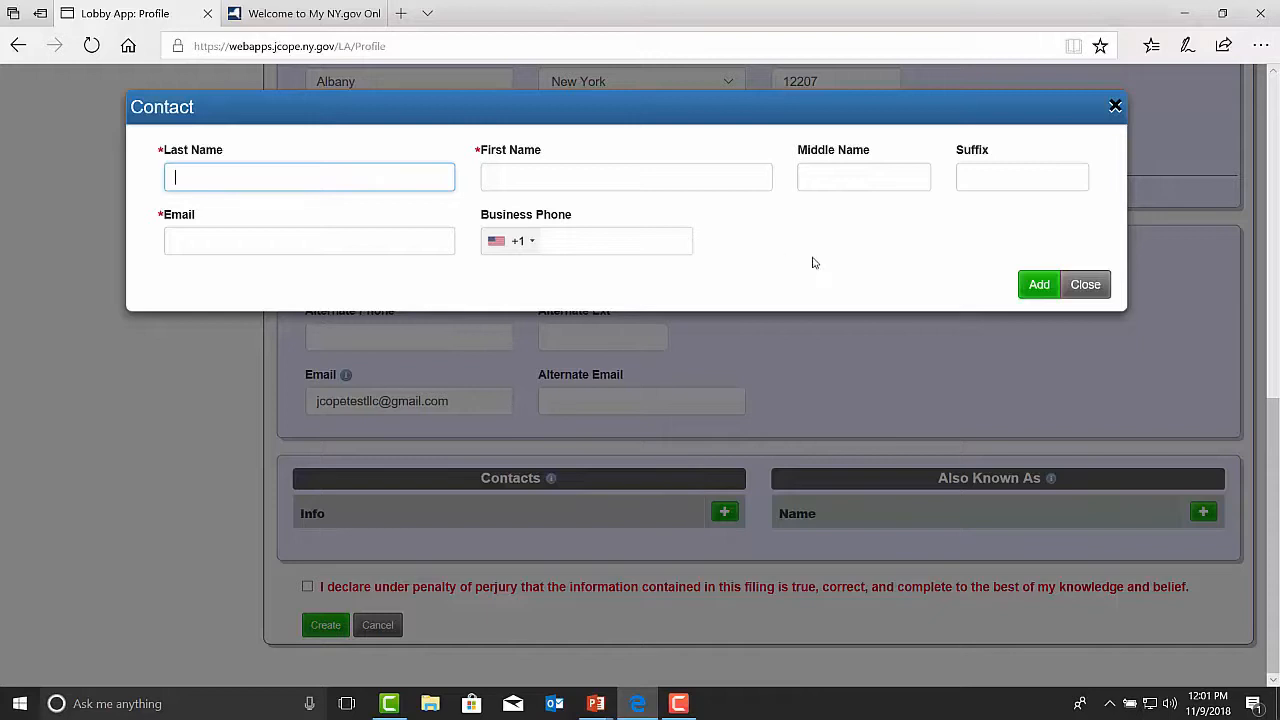
{"action": "left_click", "coordinate": [1086, 286]}
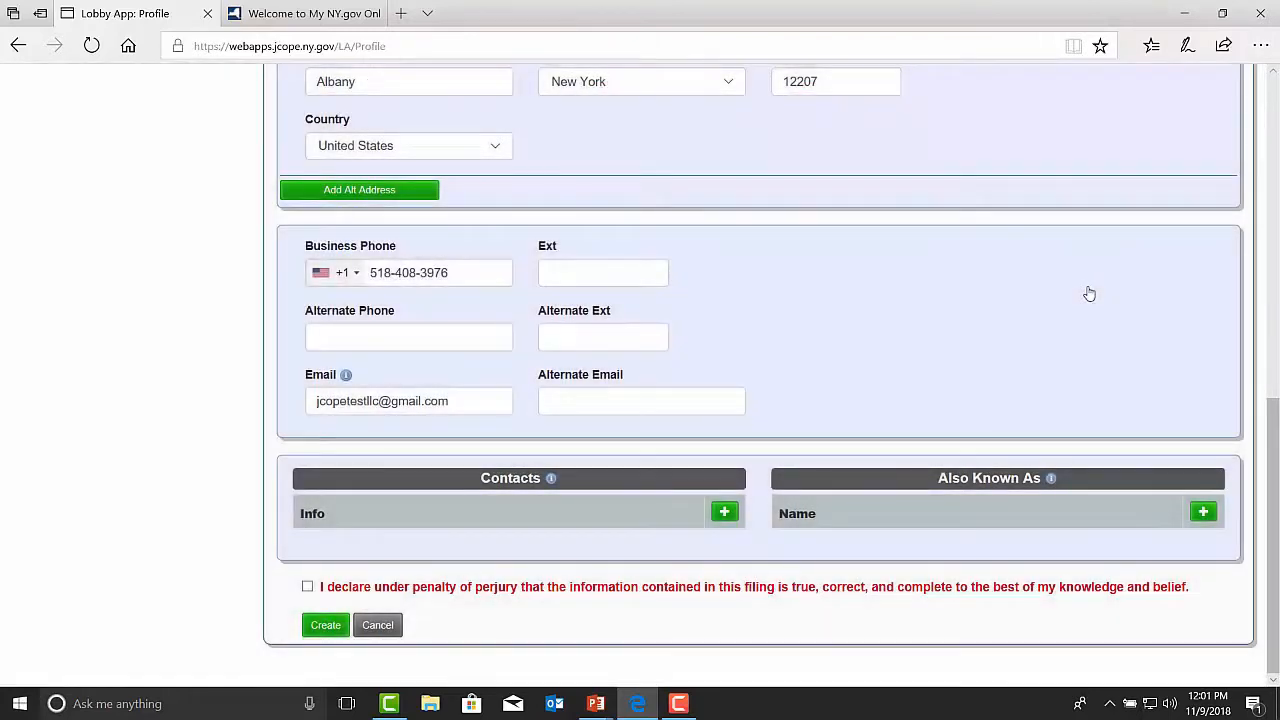
{"action": "left_click", "coordinate": [1203, 512]}
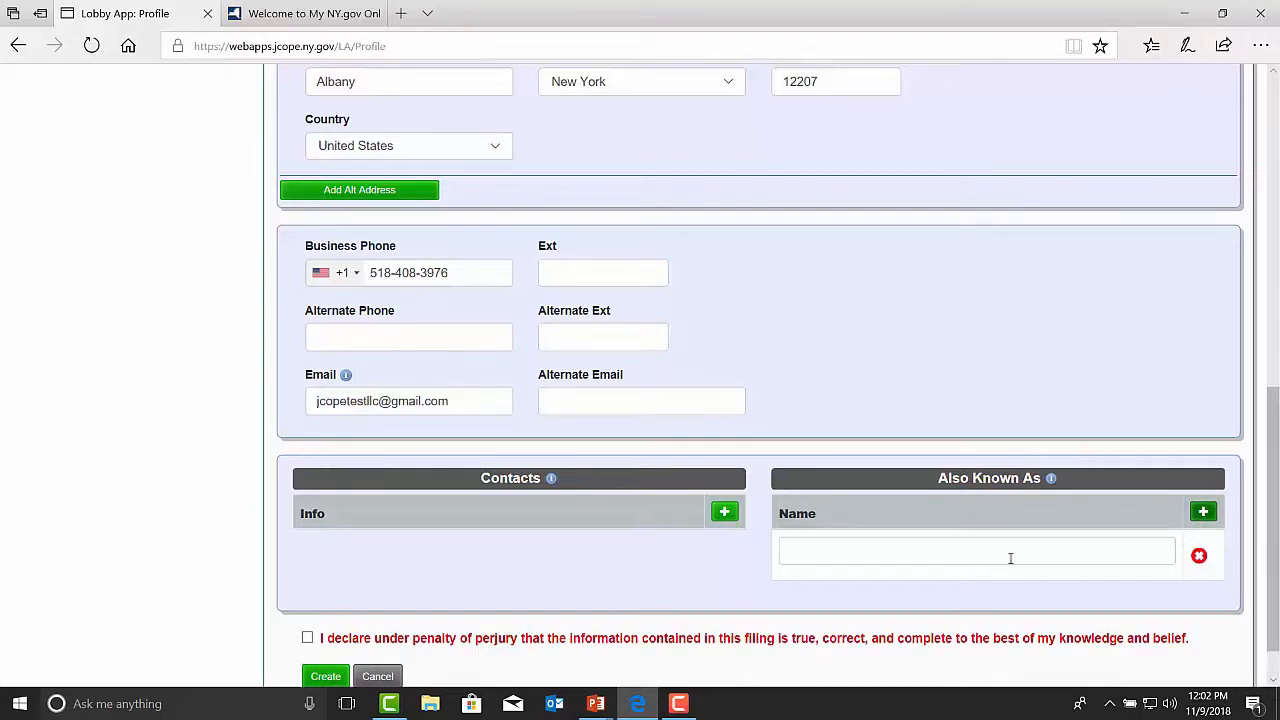
{"action": "left_click", "coordinate": [1201, 562]}
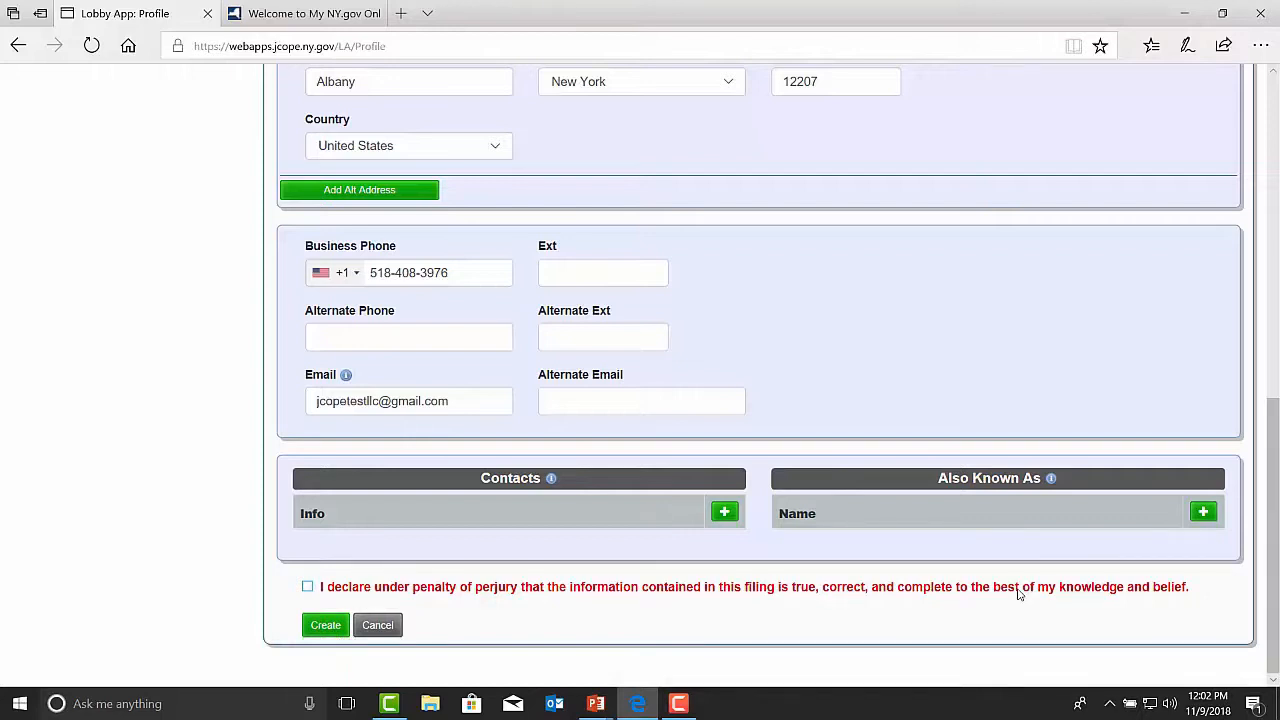
Step: Accept the perjury declaration and create the organization profile
{"action": "left_click", "coordinate": [308, 588]}
{"action": "left_click", "coordinate": [325, 626]}
{"action": "left_click", "coordinate": [322, 630]}
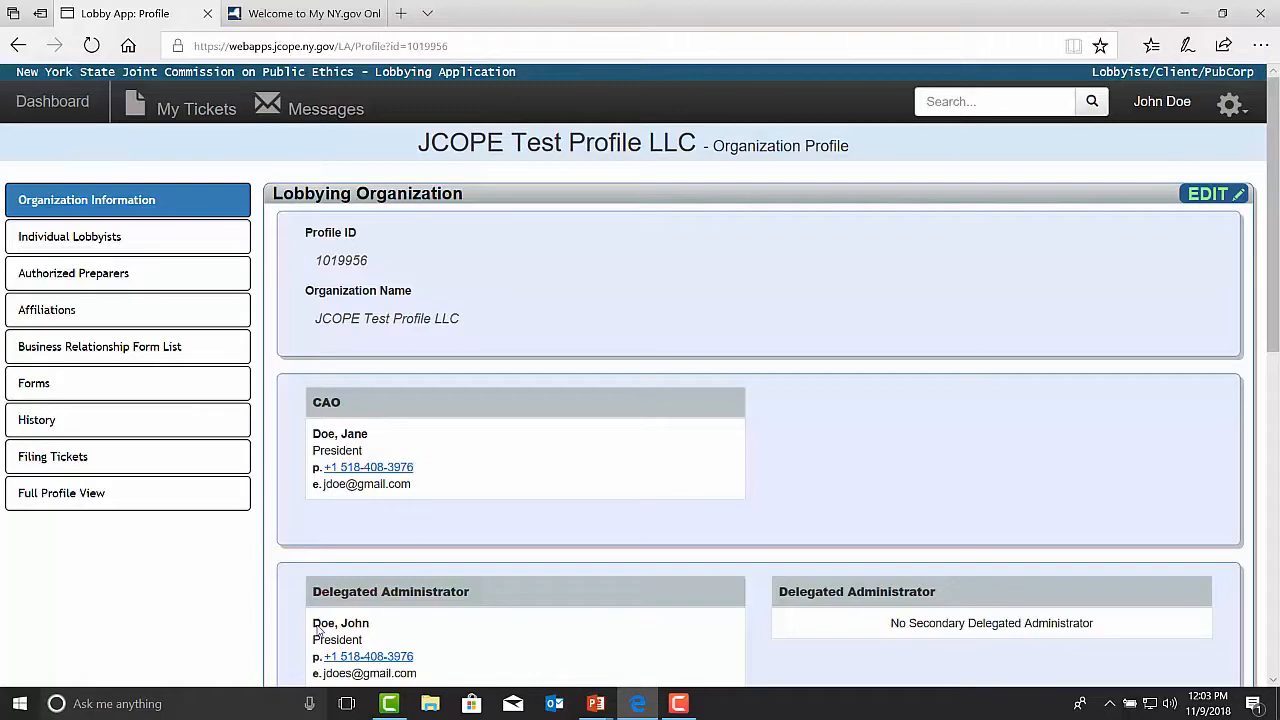
Step: Put the new profile's organization information into editing mode to review its editable fields
{"action": "left_click", "coordinate": [1215, 203]}
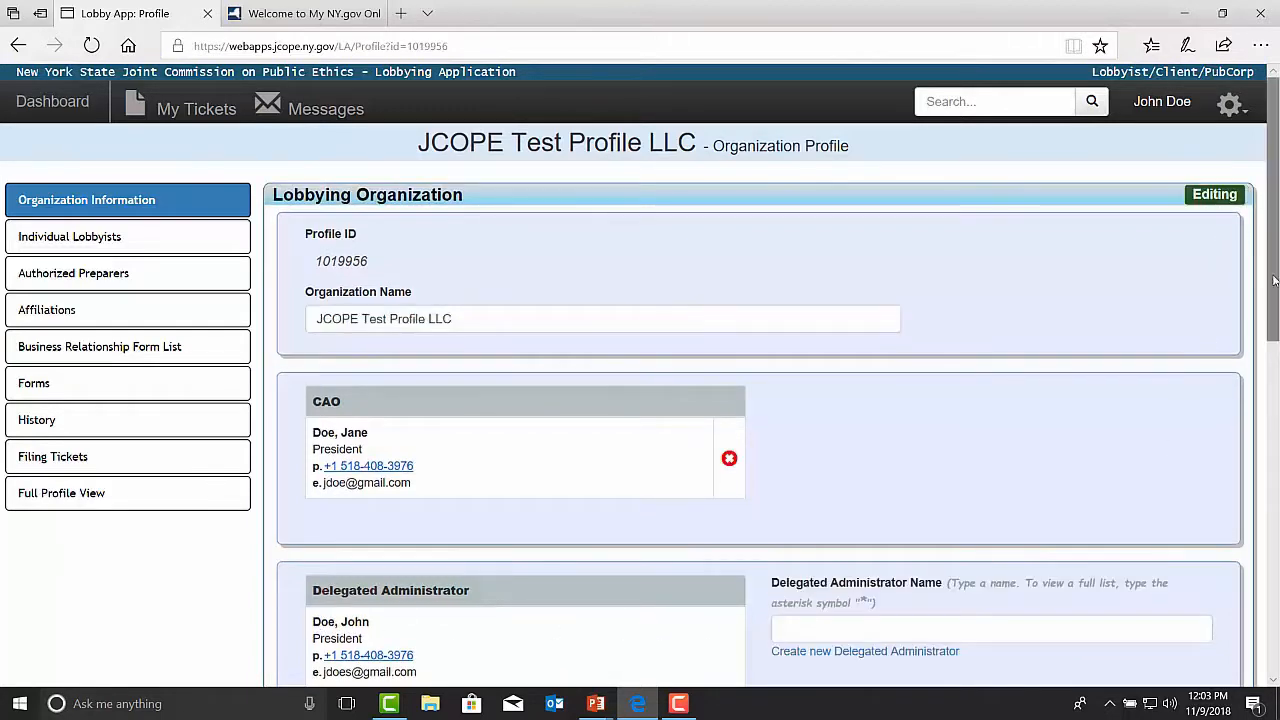
{"action": "left_click_drag", "start_coordinate": [1275, 280], "coordinate": [1274, 312]}
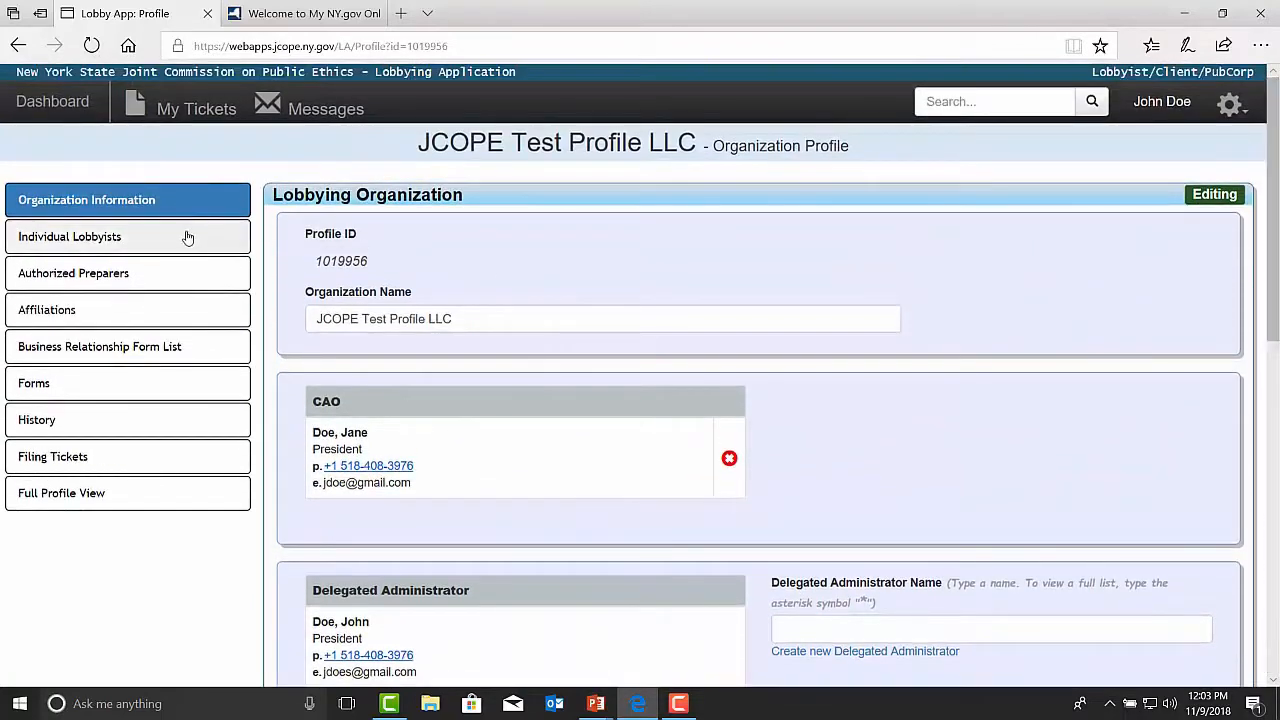
Step: Open the Individual Lobbyists section for editing, view the blank form for adding a lobbyist, and close it
{"action": "left_click", "coordinate": [187, 237]}
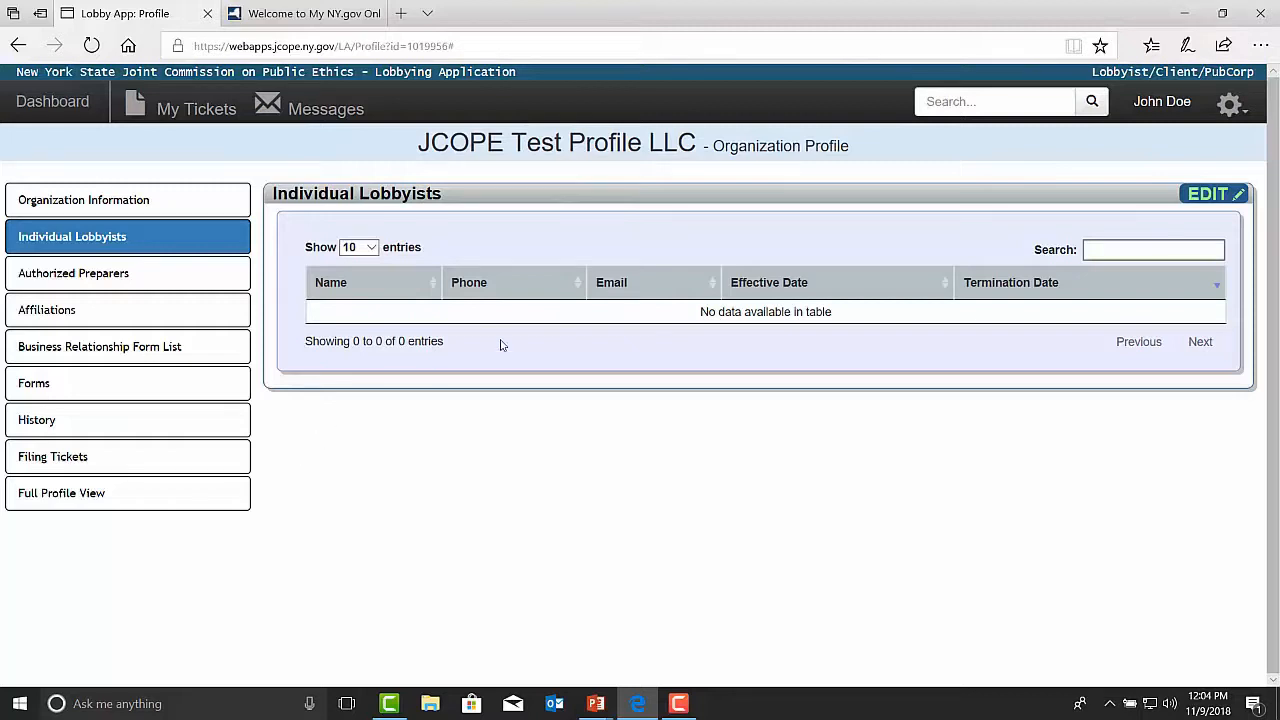
{"action": "left_click", "coordinate": [1210, 195]}
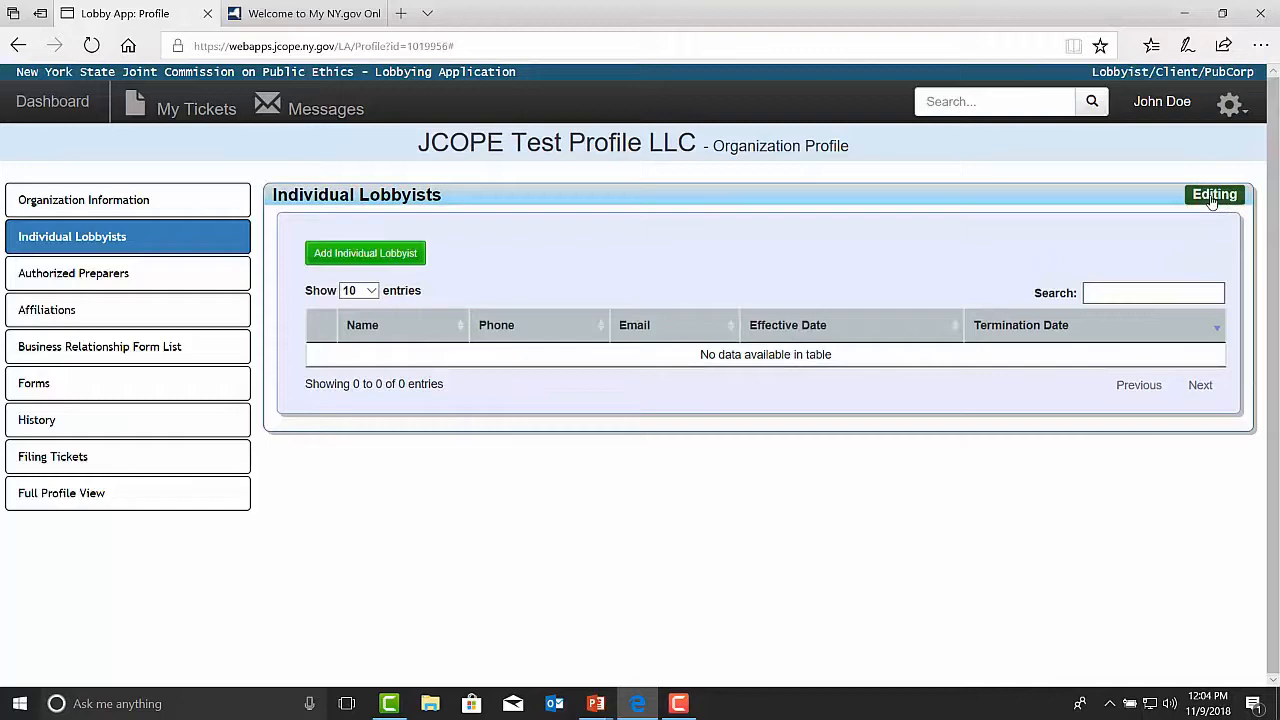
{"action": "left_click", "coordinate": [352, 254]}
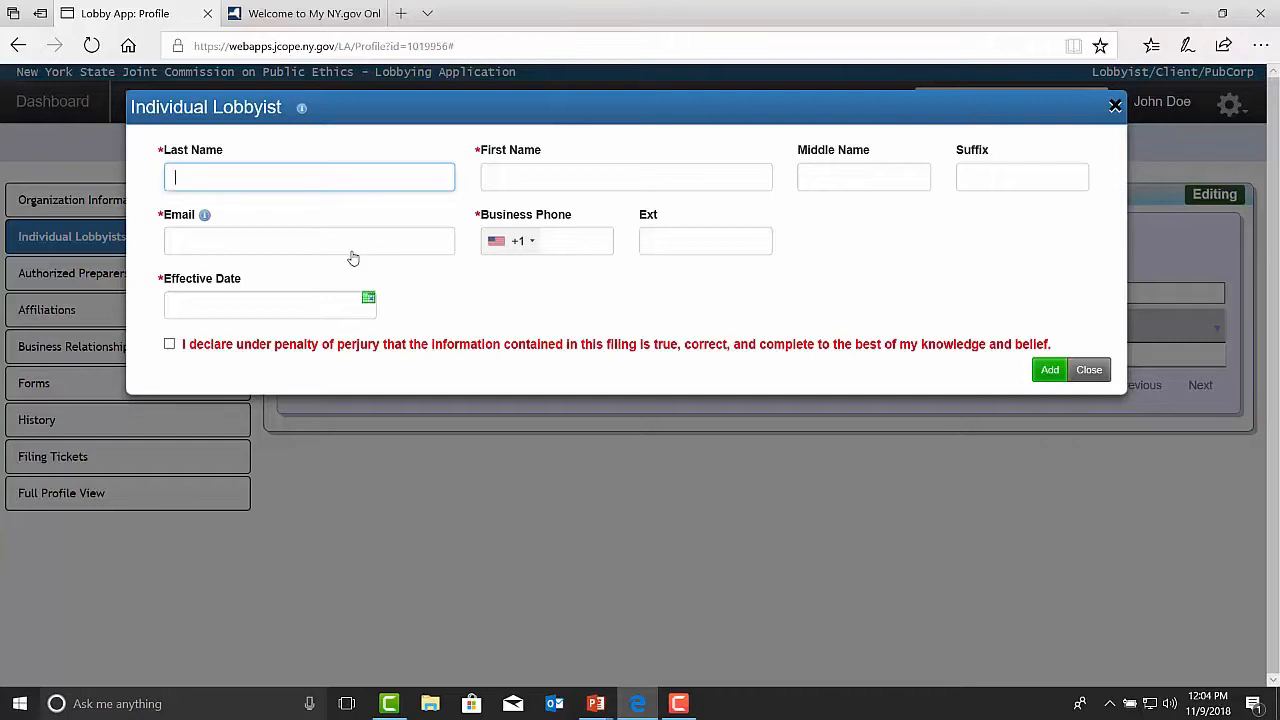
{"action": "left_click", "coordinate": [1092, 372]}
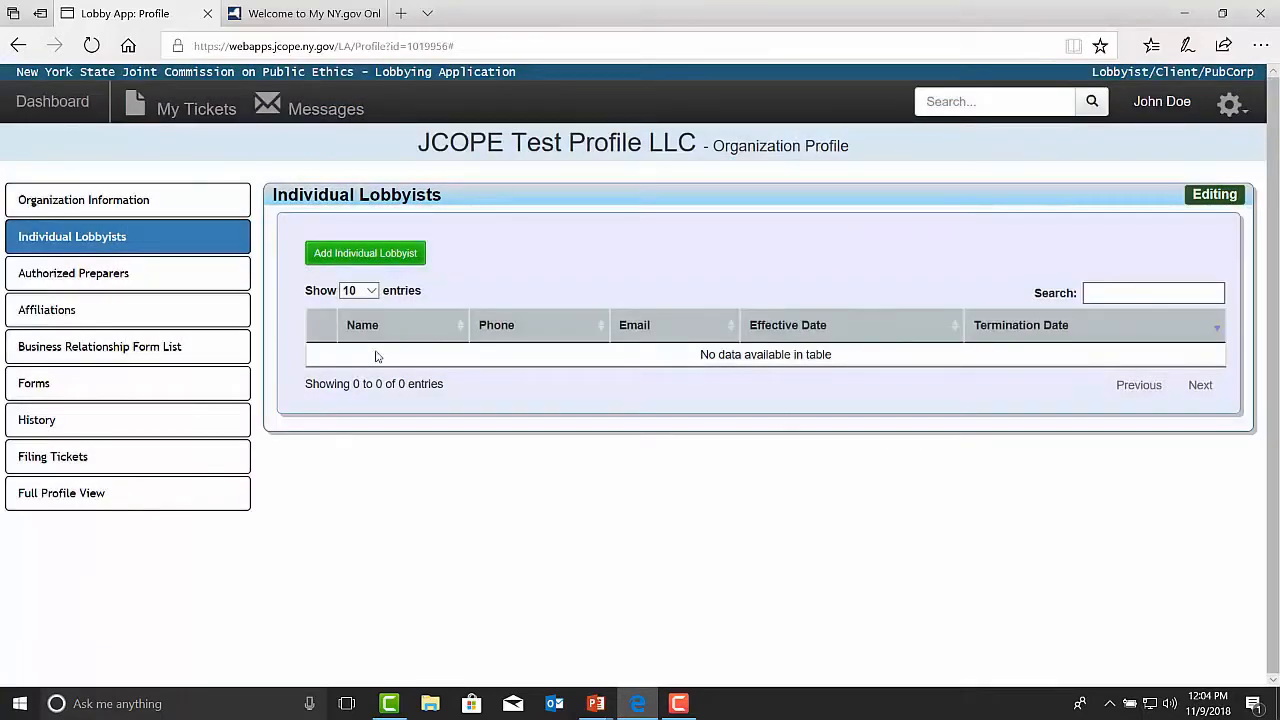
Step: Open the Authorized Preparers section for editing and review the blank Individual ID entry for adding a preparer
{"action": "left_click", "coordinate": [155, 278]}
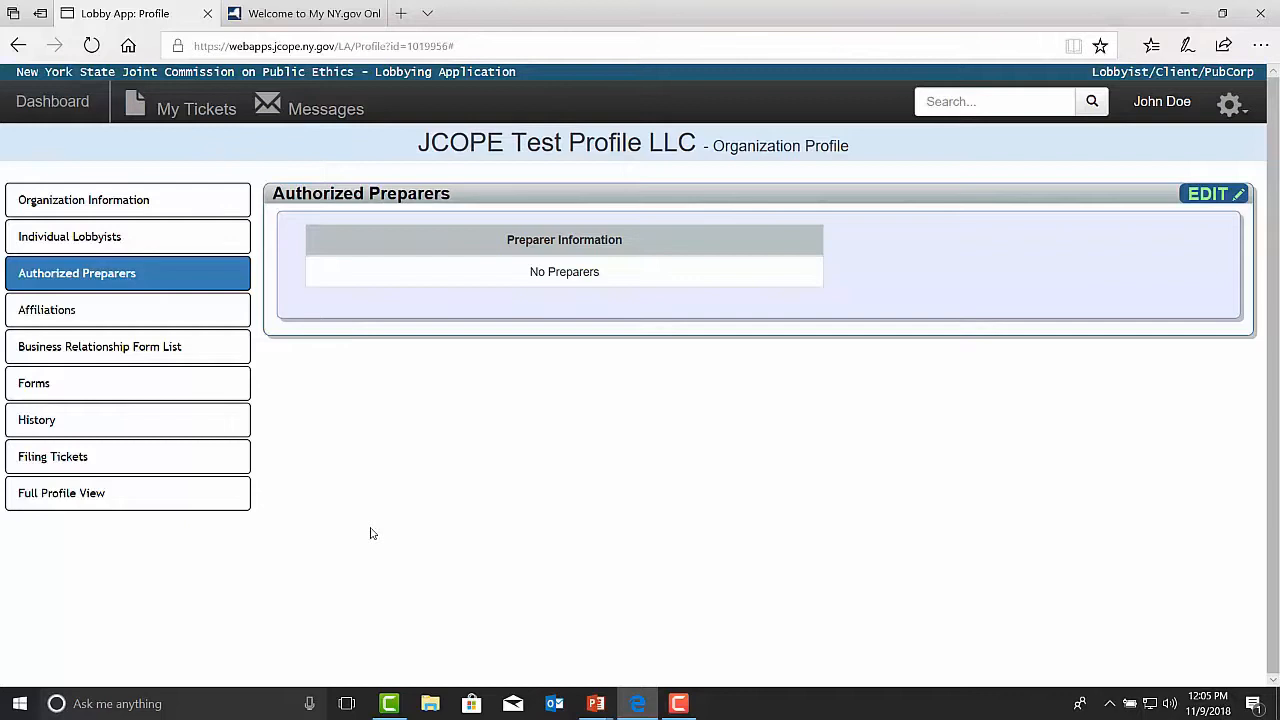
{"action": "left_click", "coordinate": [1191, 195]}
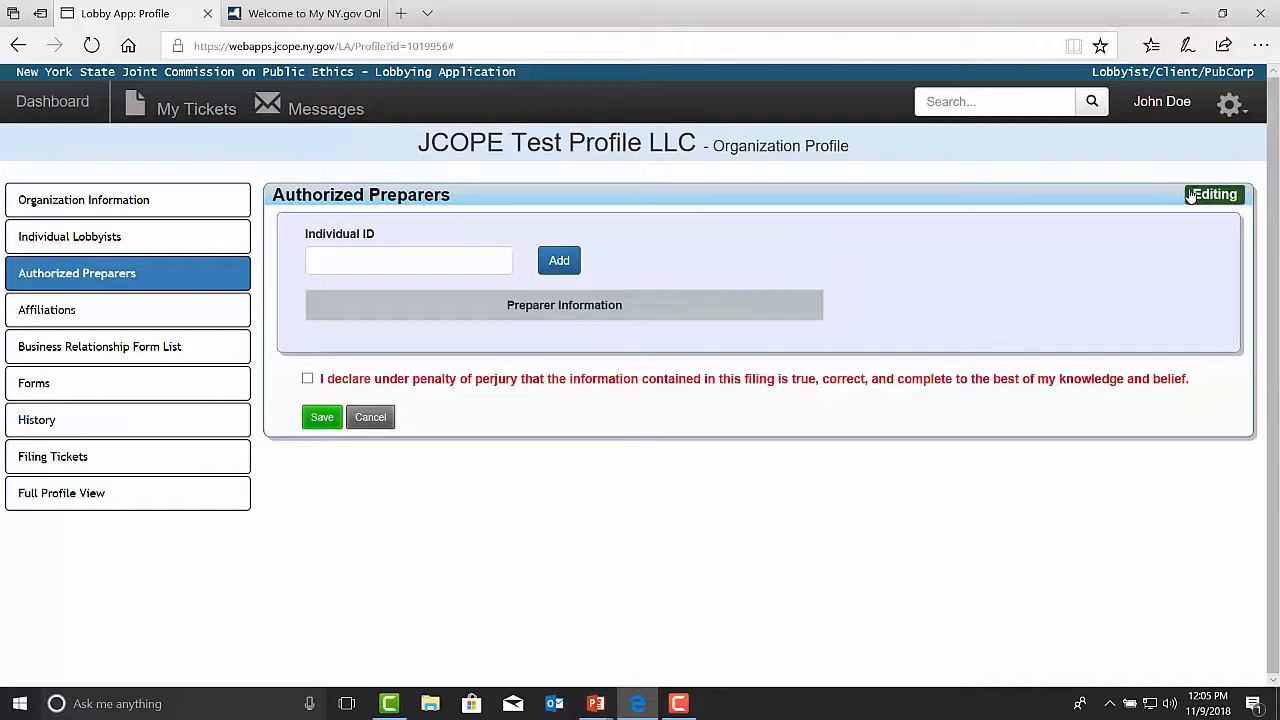
{"action": "left_click", "coordinate": [408, 257]}
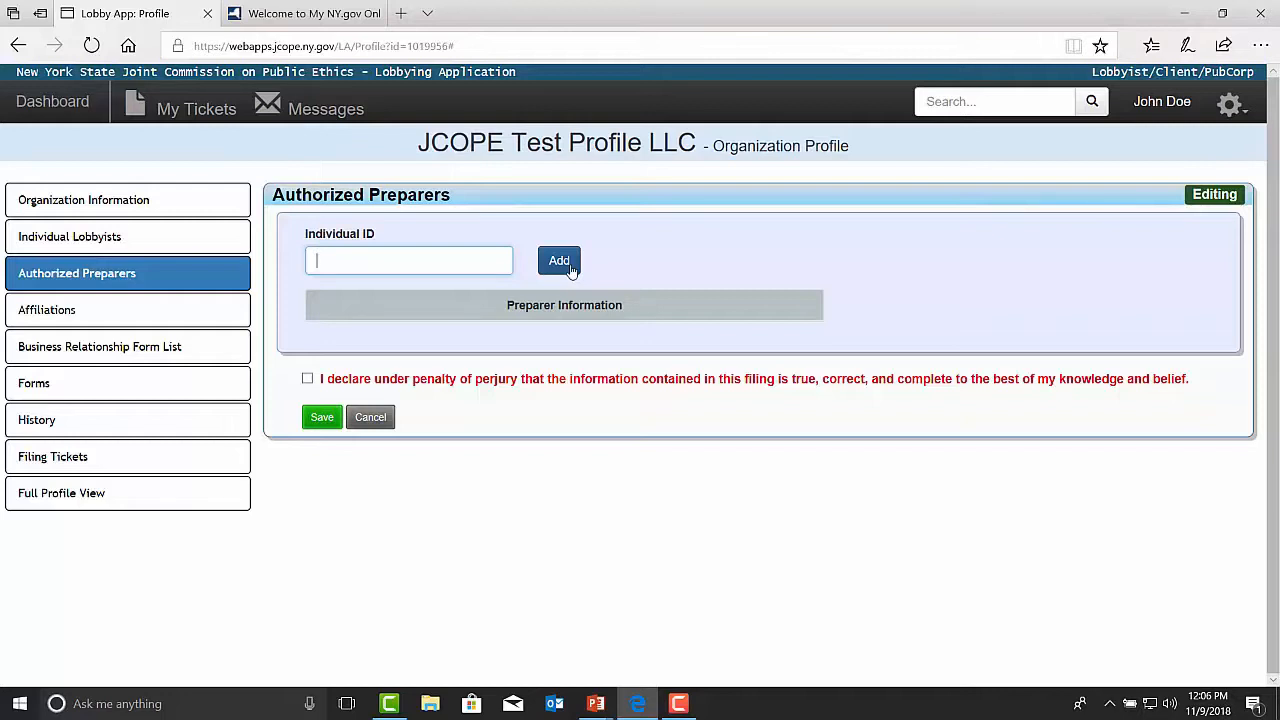
Step: Review the profile's Affiliations, Business Relationship Form List, Forms, History and Filing Tickets sections in turn
{"action": "left_click", "coordinate": [83, 318]}
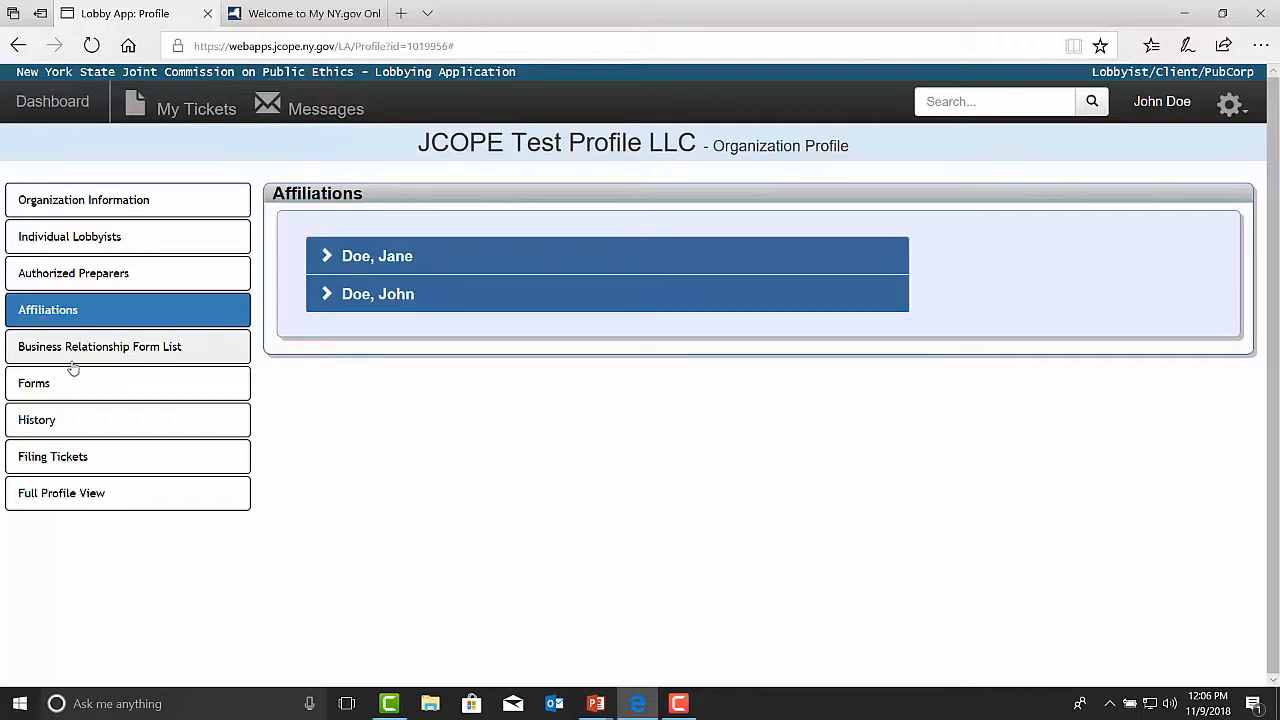
{"action": "left_click", "coordinate": [72, 360]}
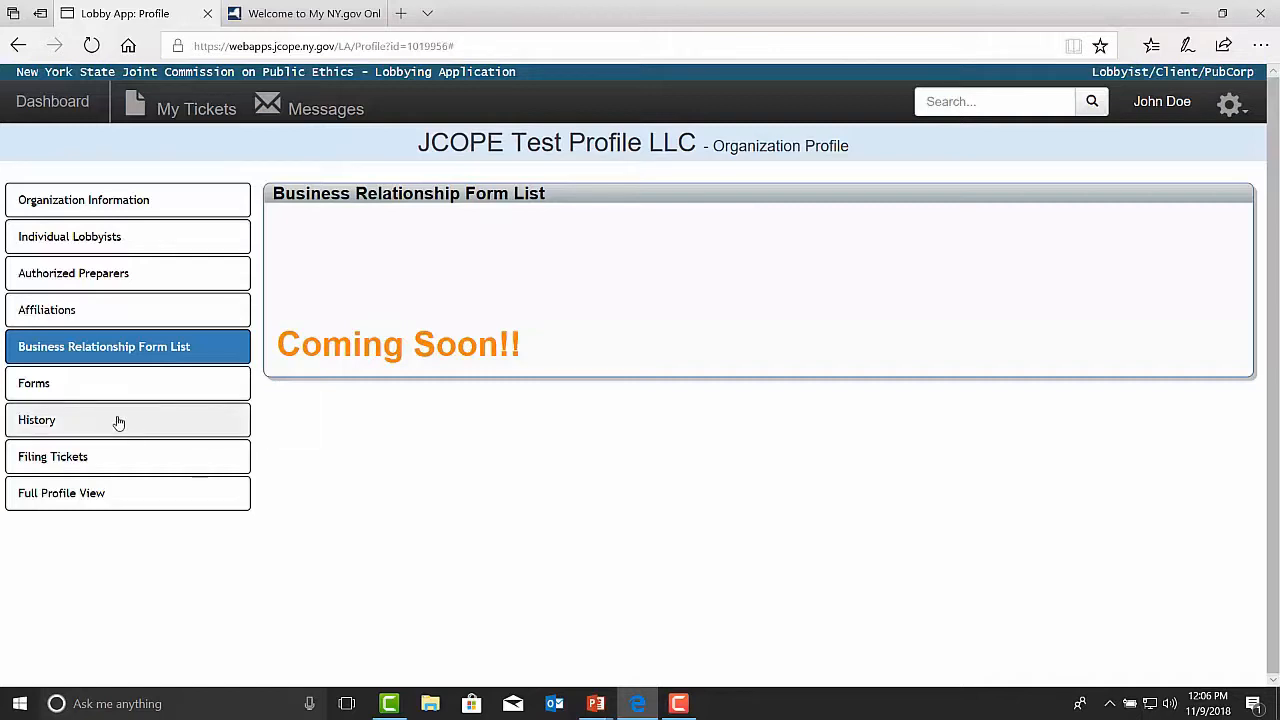
{"action": "left_click", "coordinate": [100, 391]}
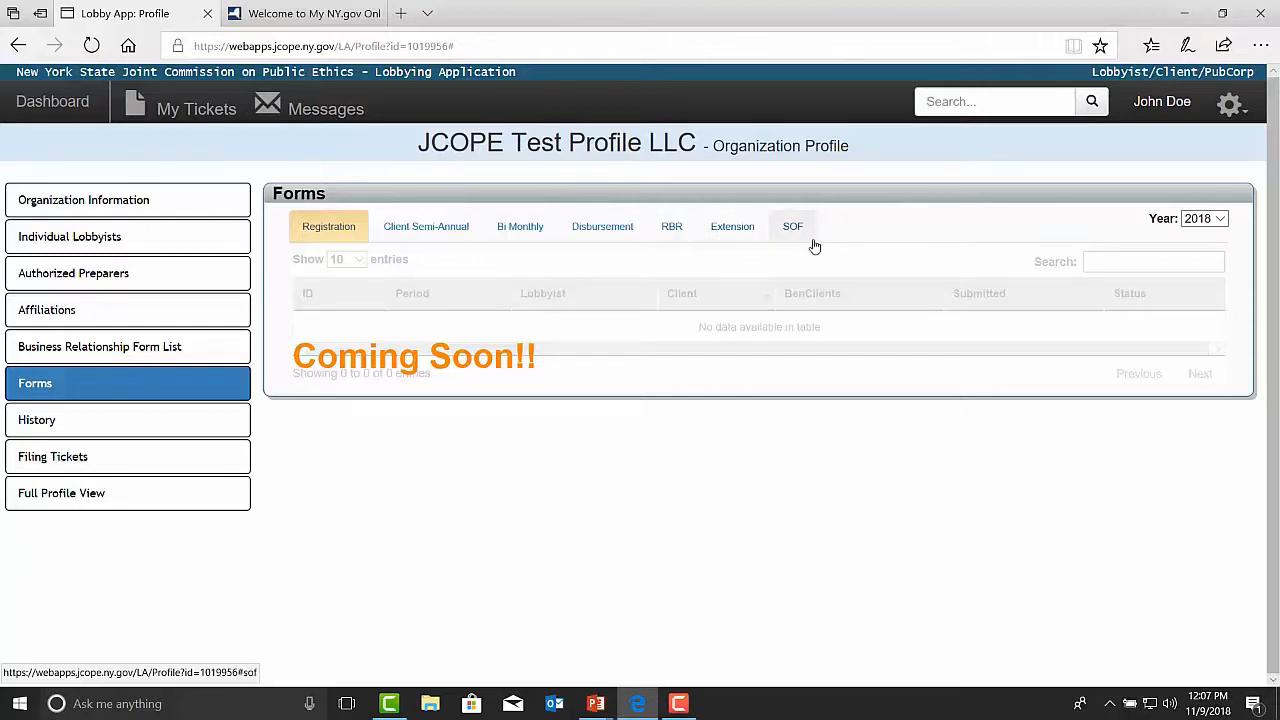
{"action": "left_click", "coordinate": [123, 433]}
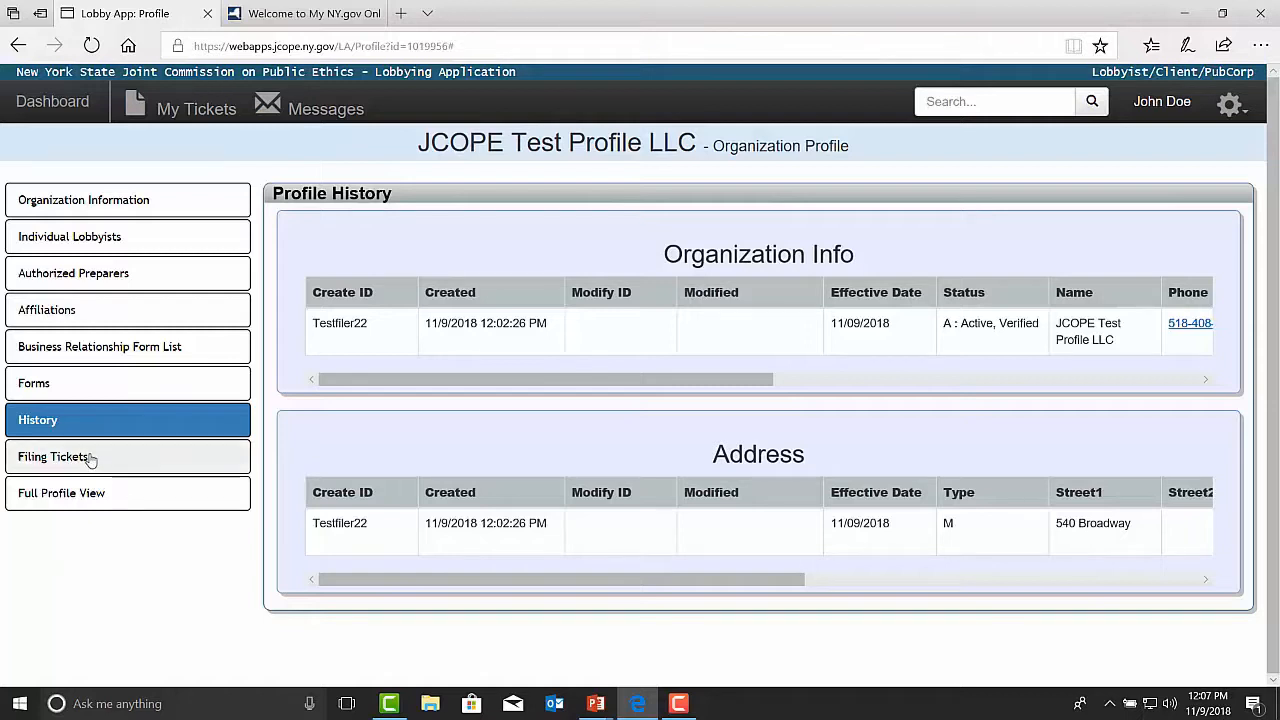
{"action": "left_click", "coordinate": [90, 458]}
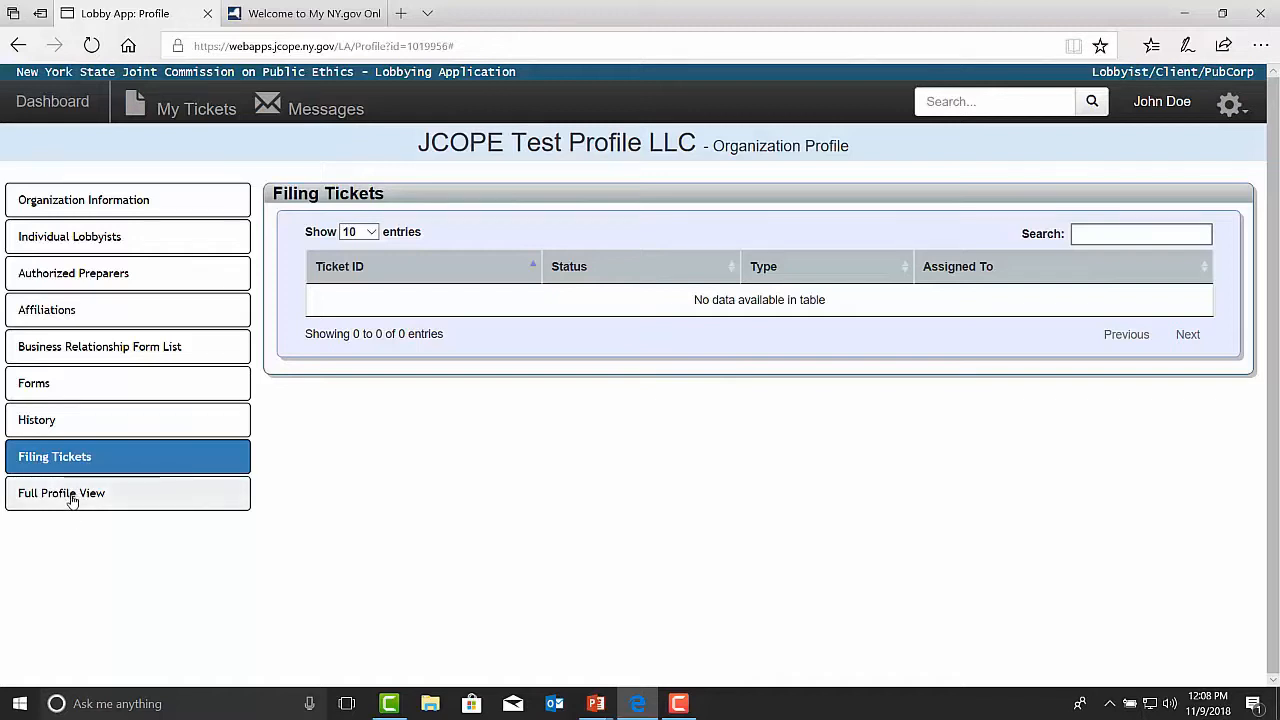
Step: Review the full profile view of the organization from beginning to end and return to the Dashboard
{"action": "left_click", "coordinate": [72, 500]}
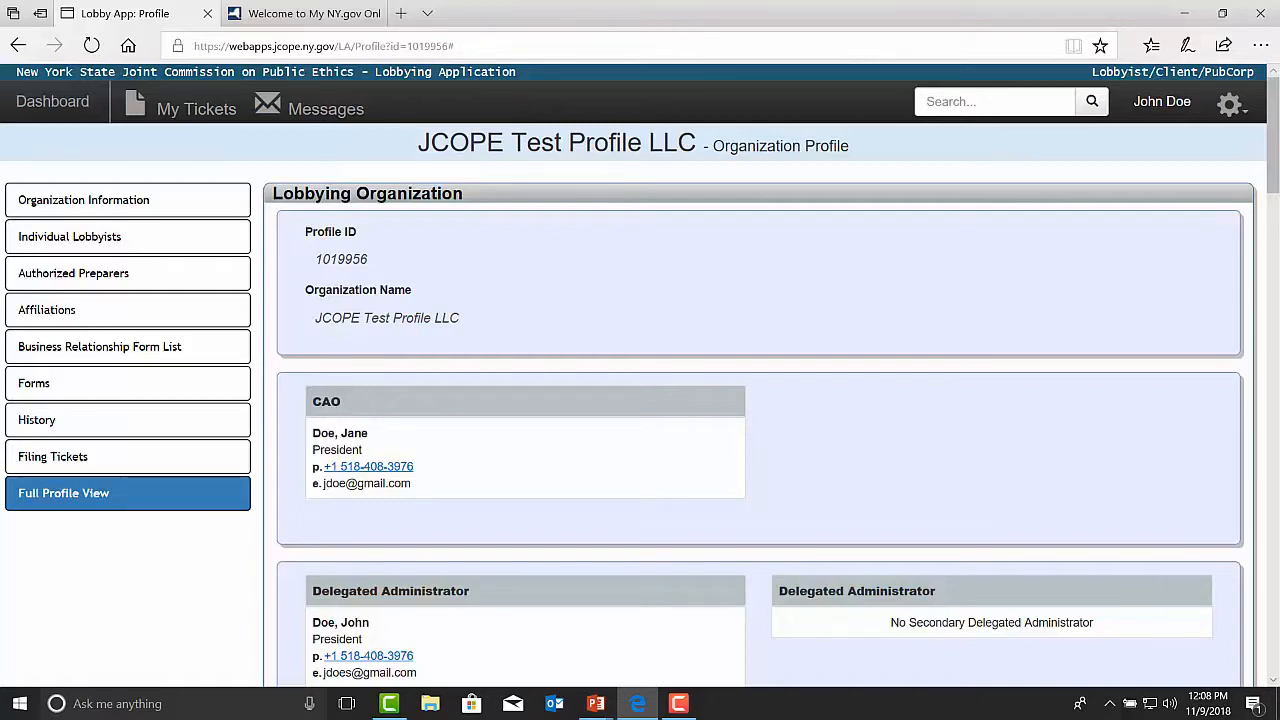
{"action": "left_click_drag", "start_coordinate": [1276, 194], "coordinate": [1208, 187]}
{"action": "left_click", "coordinate": [57, 103]}
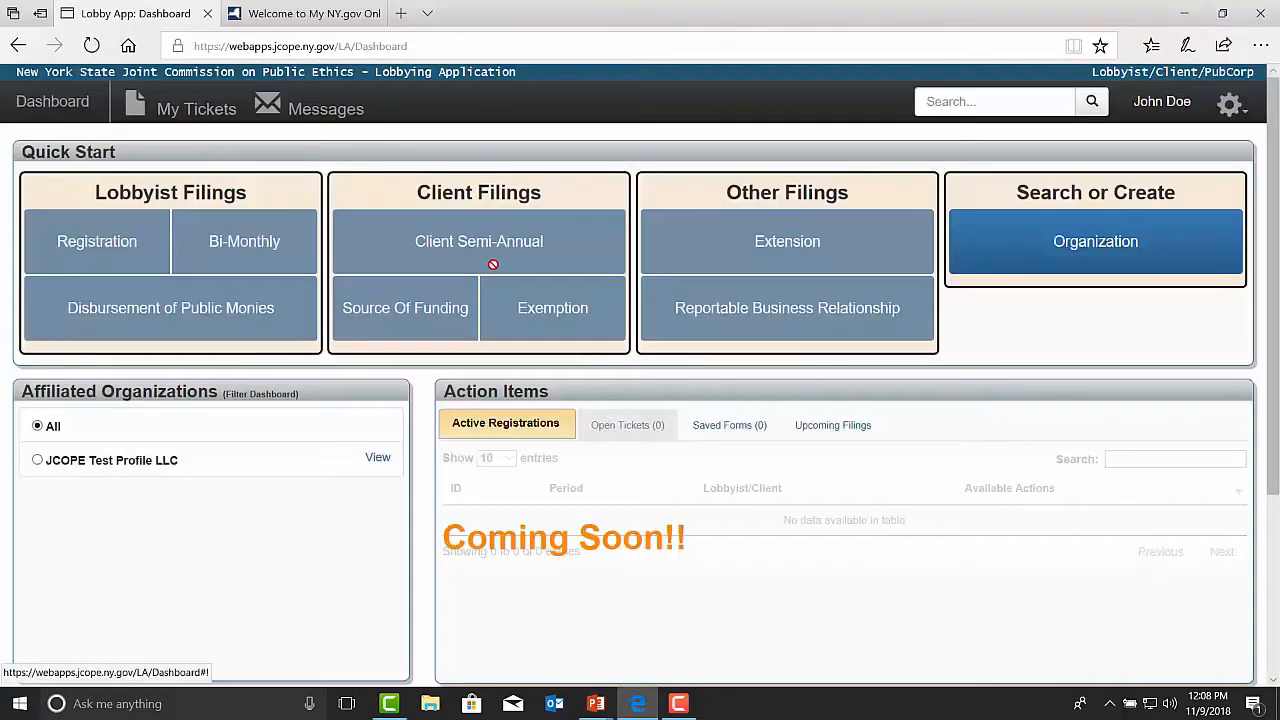